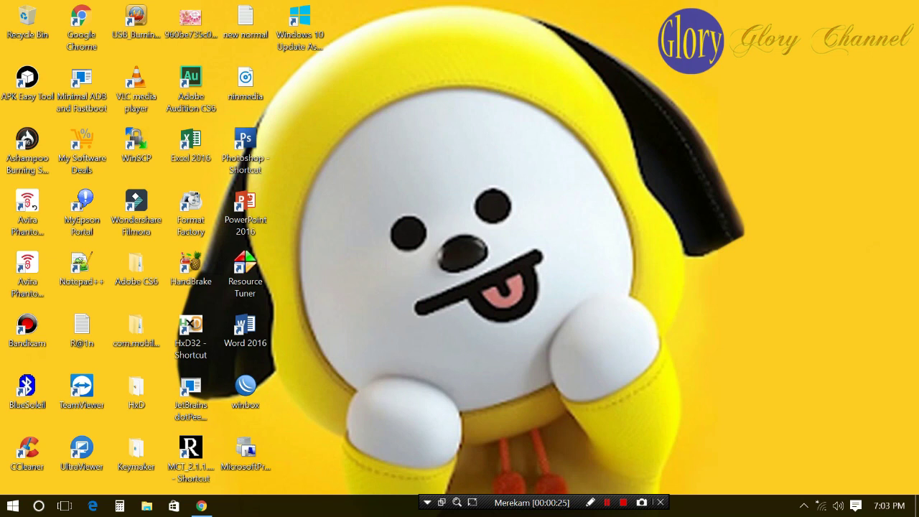
# Extract the BAHAN ZIP archive in D:\BAHAN\Bahan\BAHAN directly into its current folder.
pyautogui.click(146, 506)
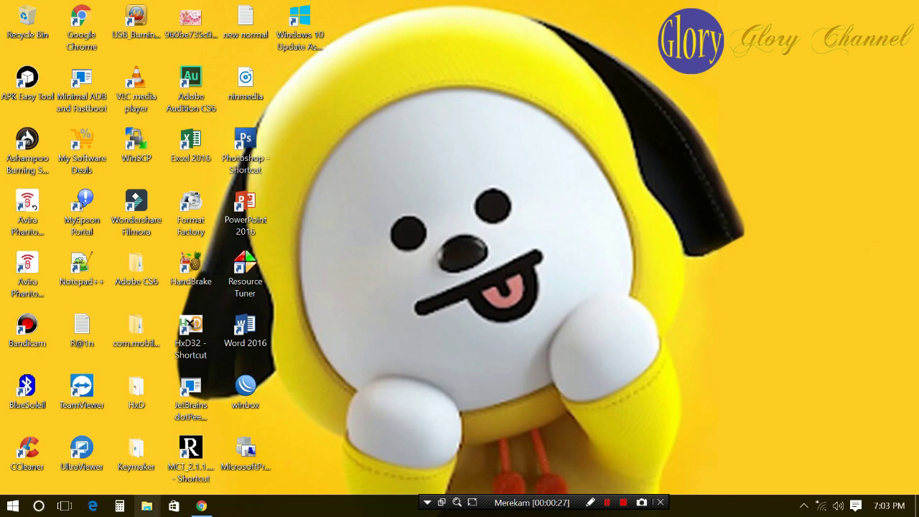
pyautogui.click(228, 436)
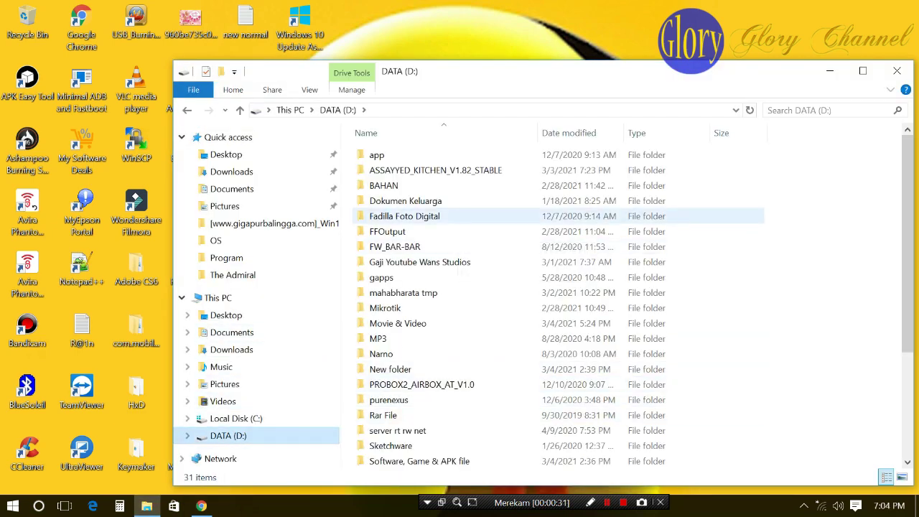
pyautogui.doubleClick(390, 185)
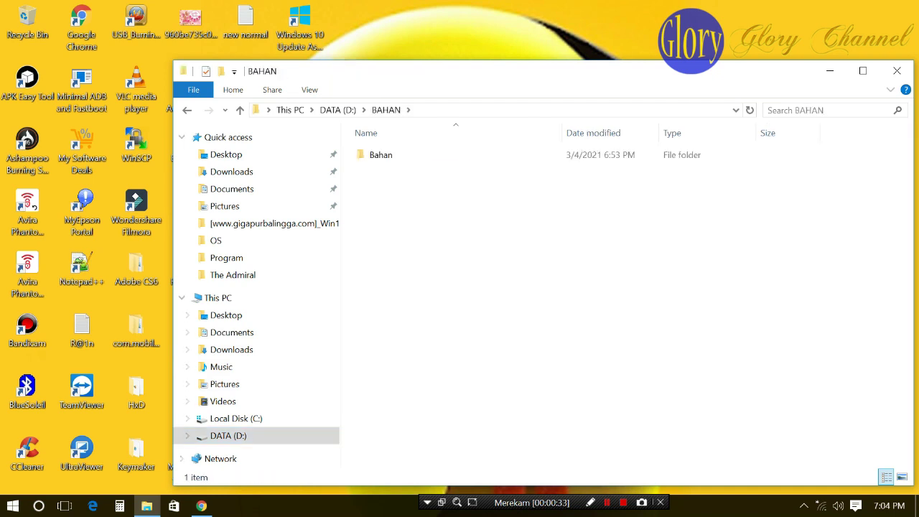
pyautogui.doubleClick(380, 154)
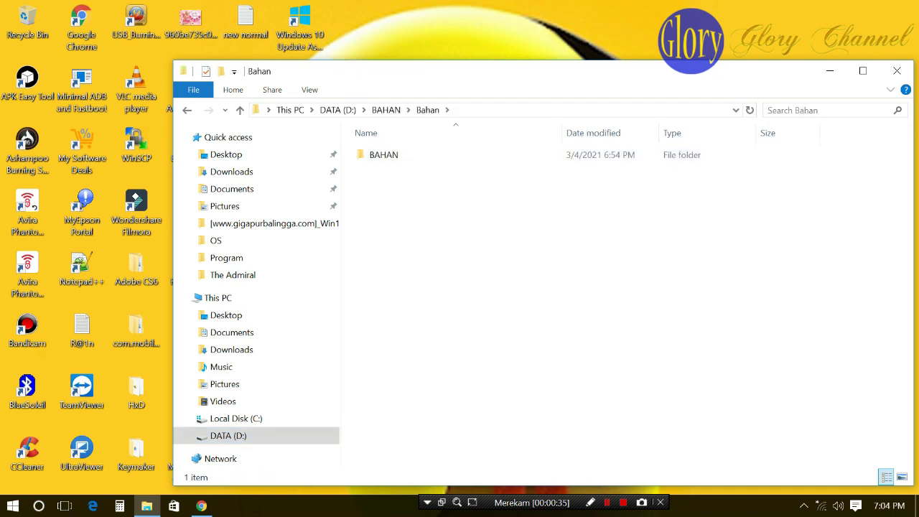
pyautogui.doubleClick(383, 154)
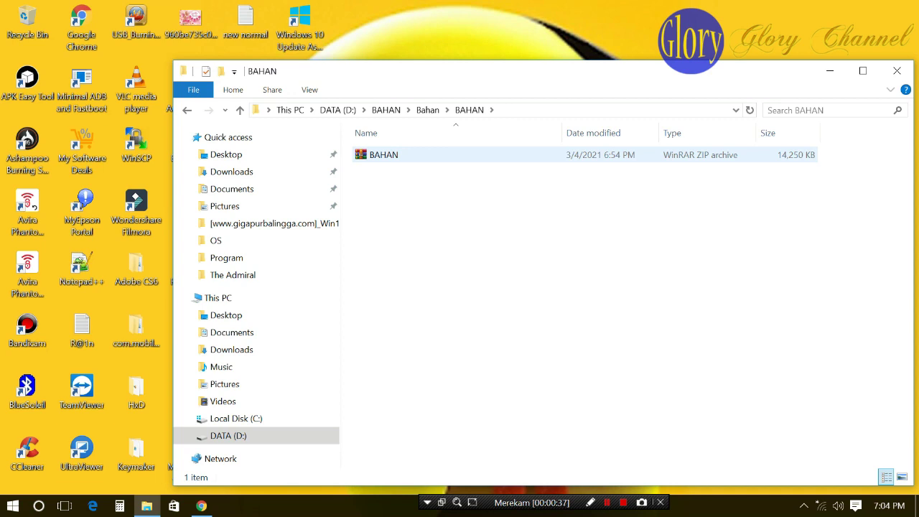
pyautogui.click(392, 157)
pyautogui.rightClick(391, 158)
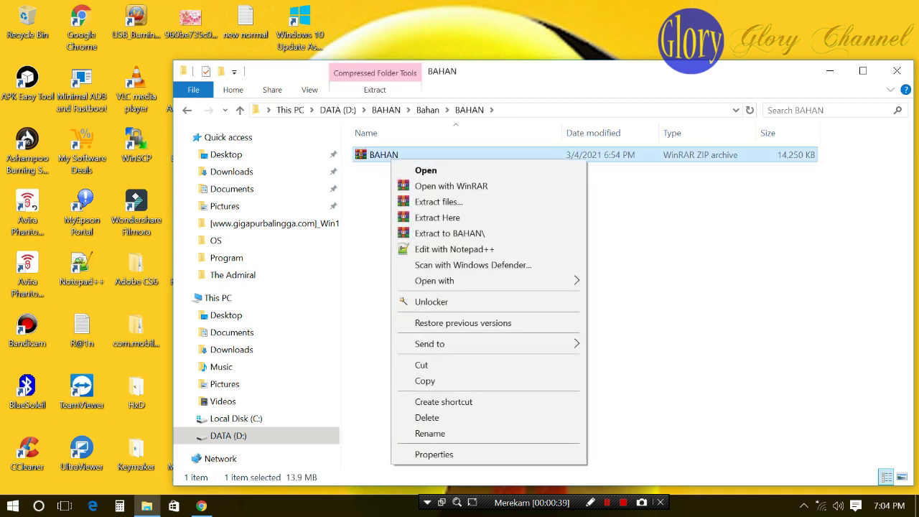
pyautogui.click(437, 217)
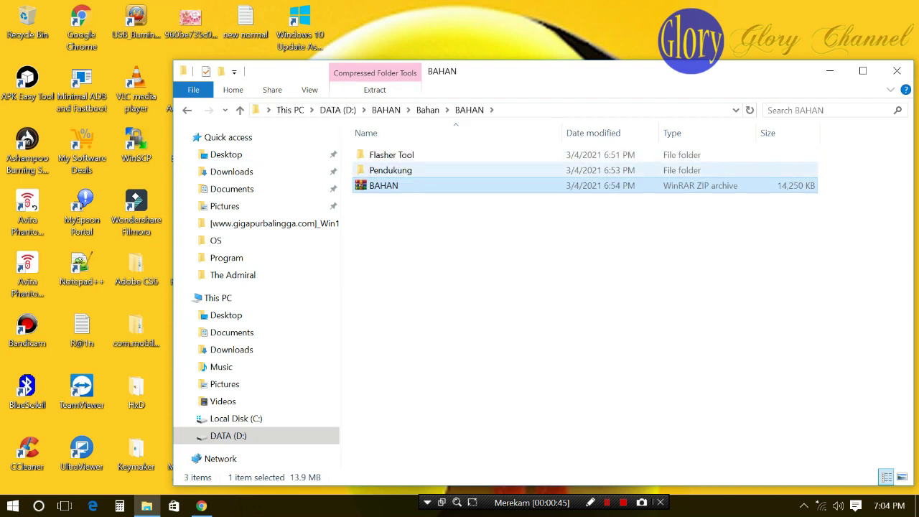
# Look at the image files in the extracted Pendukung folder and return to its parent folder.
pyautogui.click(391, 170)
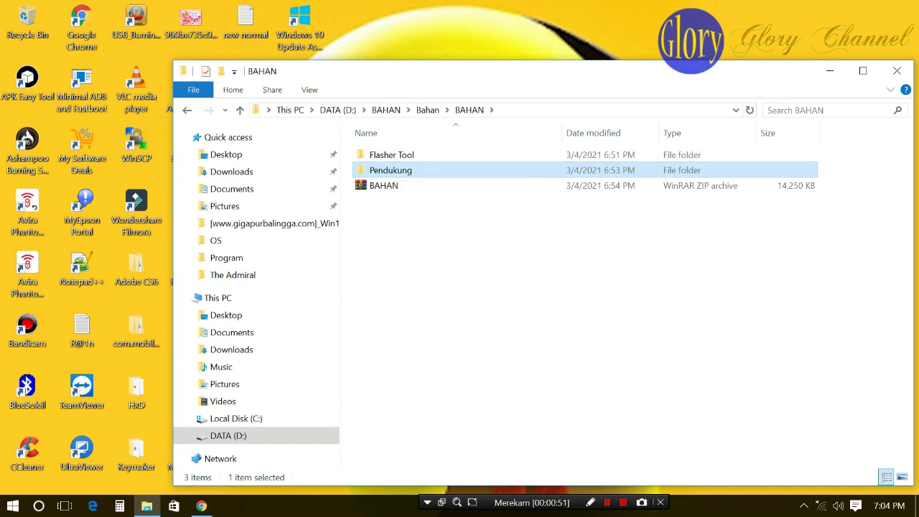
pyautogui.press('Return')
pyautogui.click(379, 154)
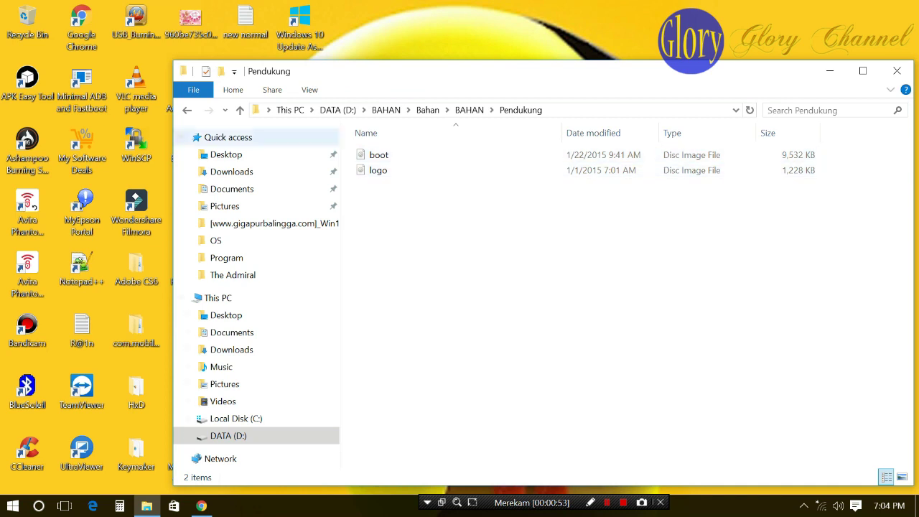
pyautogui.hotkey('alt', 'Left')
# Examine the Flasher Tool folder and its my_img subfolder, and run Pulpstone_ZTE_B860H to view its options.
pyautogui.doubleClick(391, 154)
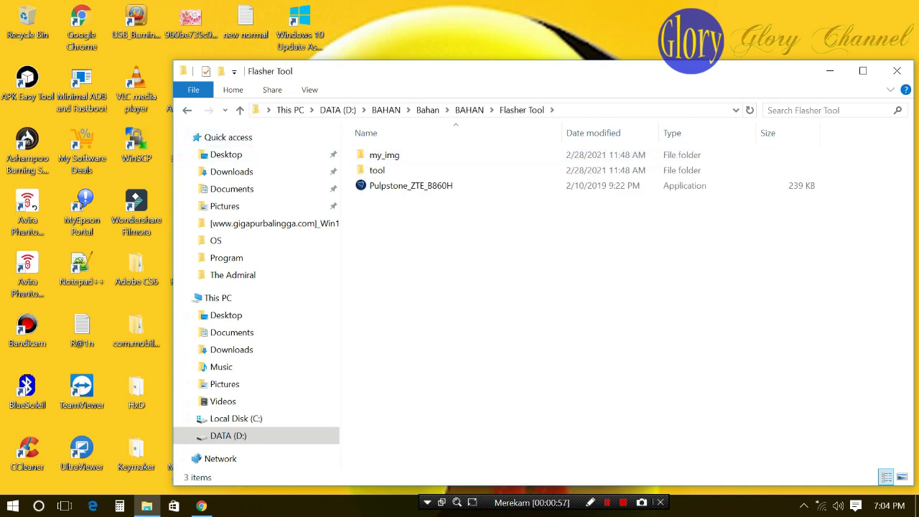
pyautogui.click(411, 185)
pyautogui.click(384, 154)
pyautogui.click(377, 170)
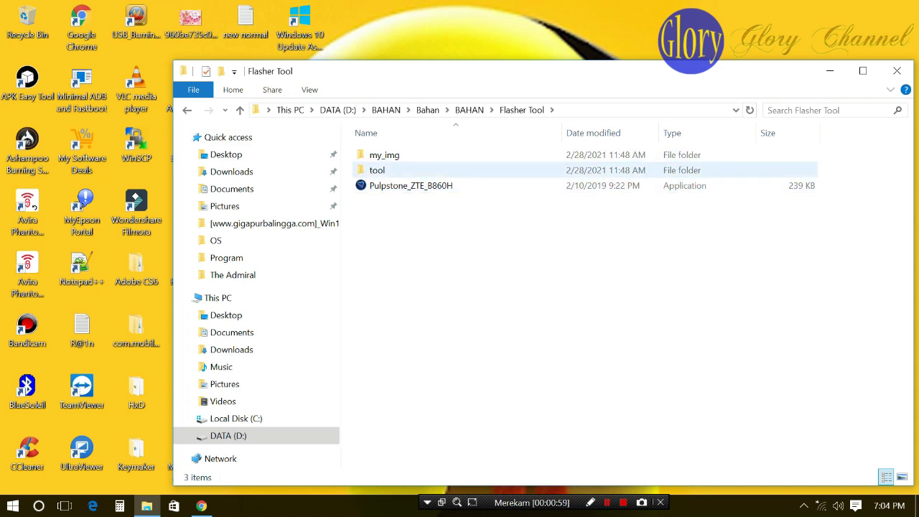
pyautogui.click(384, 155)
pyautogui.doubleClick(384, 154)
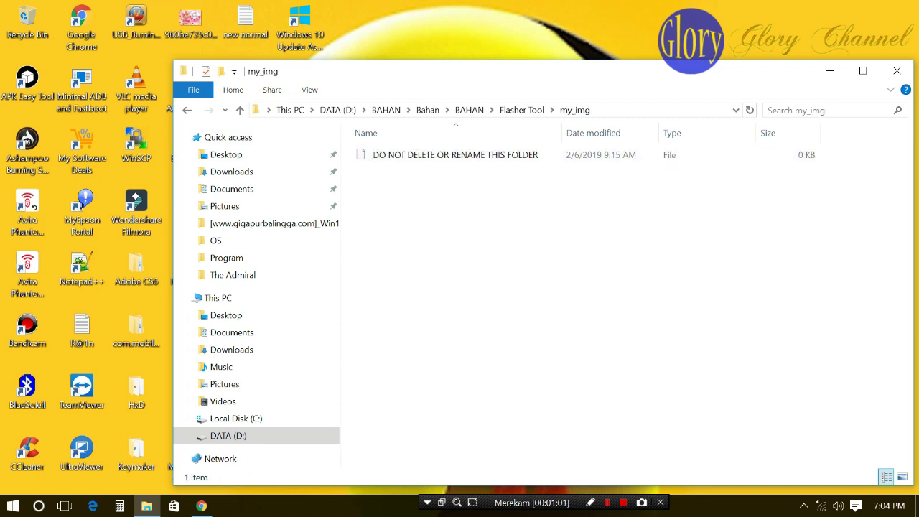
pyautogui.click(187, 110)
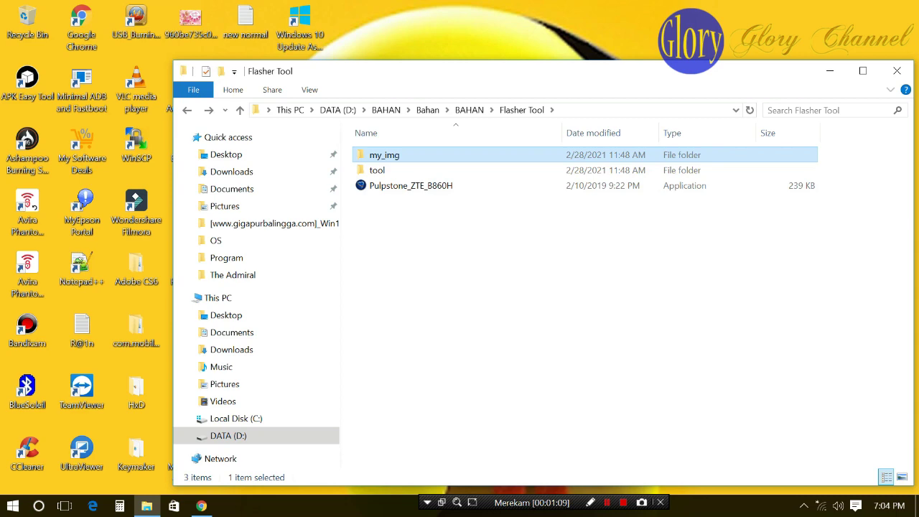
pyautogui.doubleClick(409, 185)
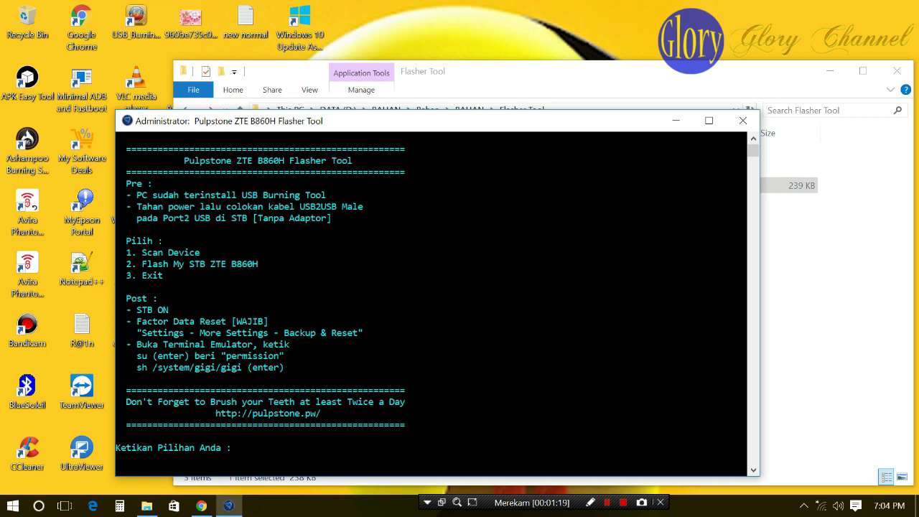
pyautogui.click(128, 264)
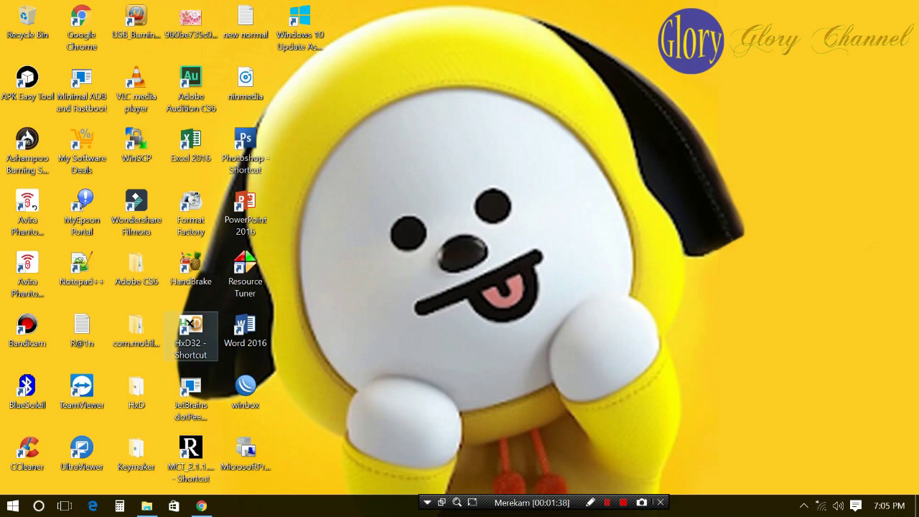
# Open the HxD hex editor and close it again, and briefly show the browser window.
pyautogui.doubleClick(190, 334)
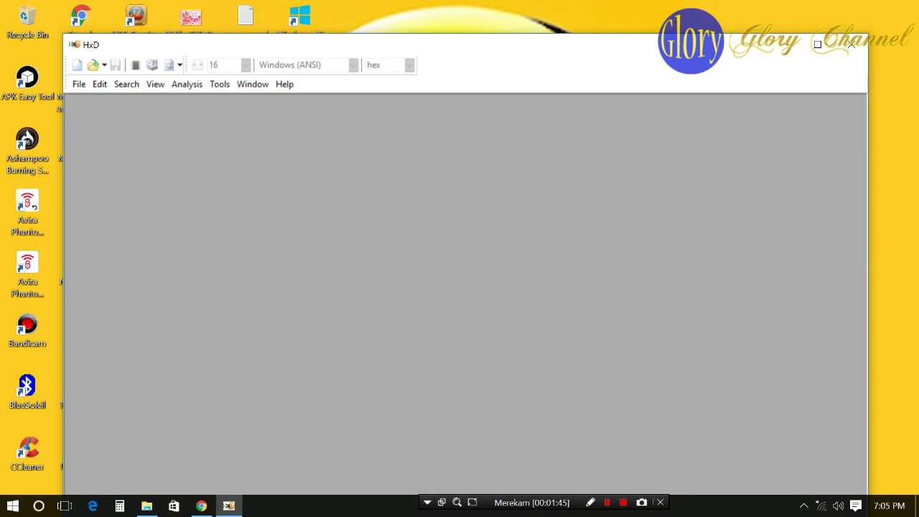
pyautogui.moveTo(641, 51); pyautogui.dragTo(664, 28)
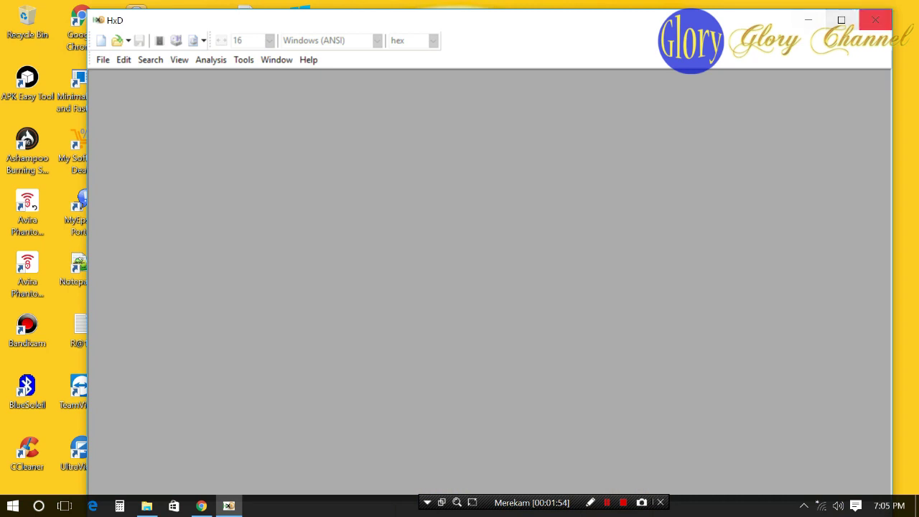
pyautogui.click(875, 20)
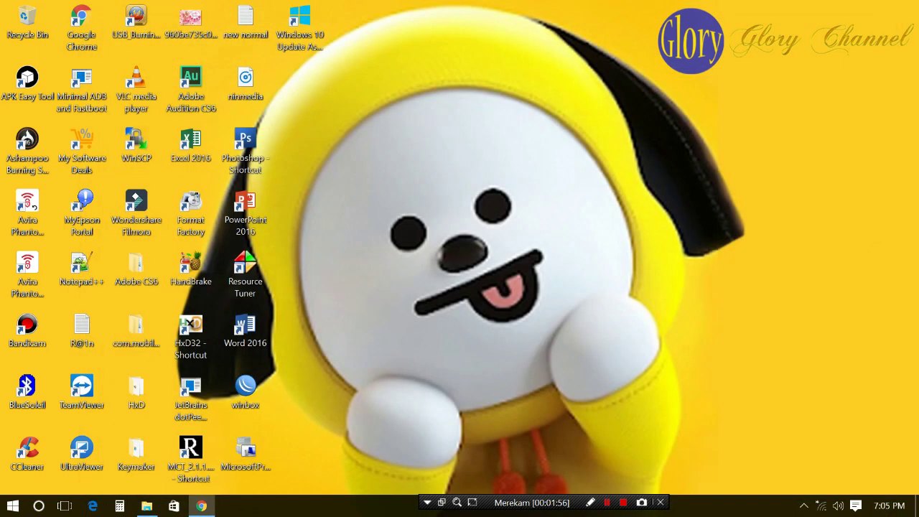
pyautogui.click(201, 505)
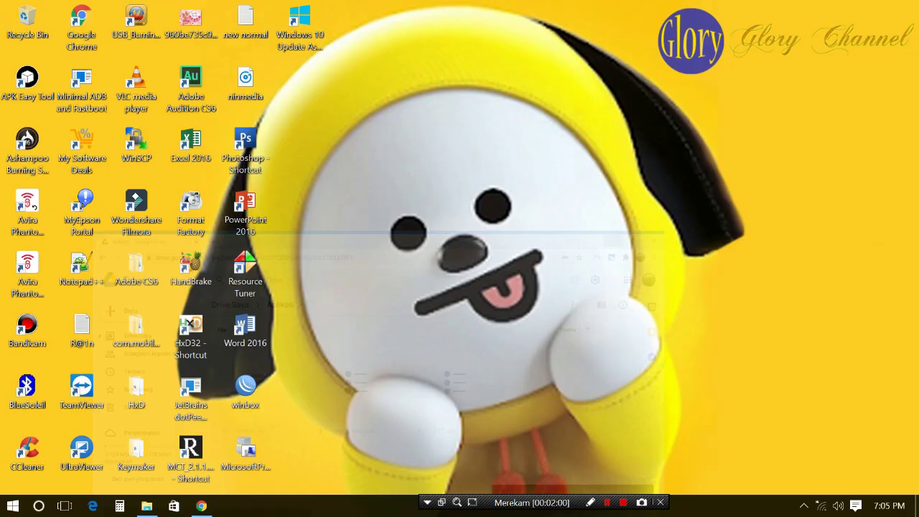
pyautogui.click(836, 10)
# Locate the system disc image file on the DATA (D:) drive and minimize the file window.
pyautogui.click(146, 505)
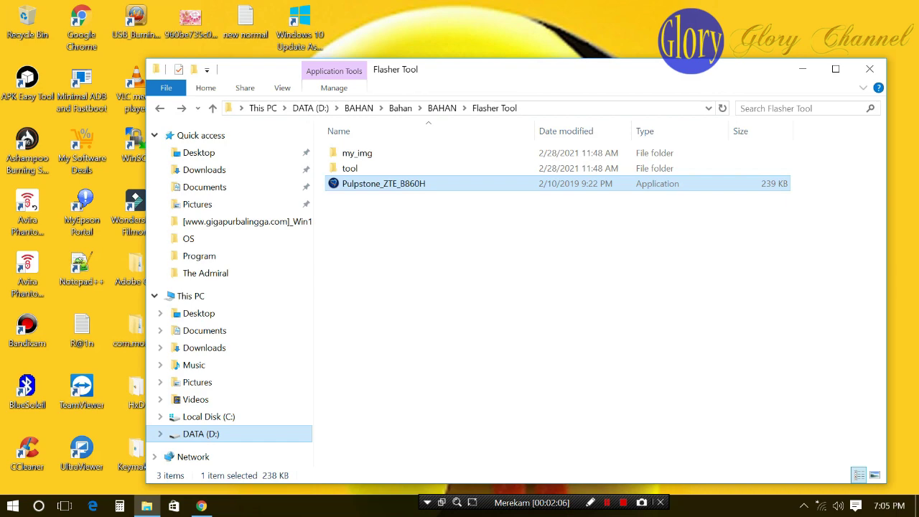
pyautogui.click(201, 433)
pyautogui.scroll(-4, 531, 429)
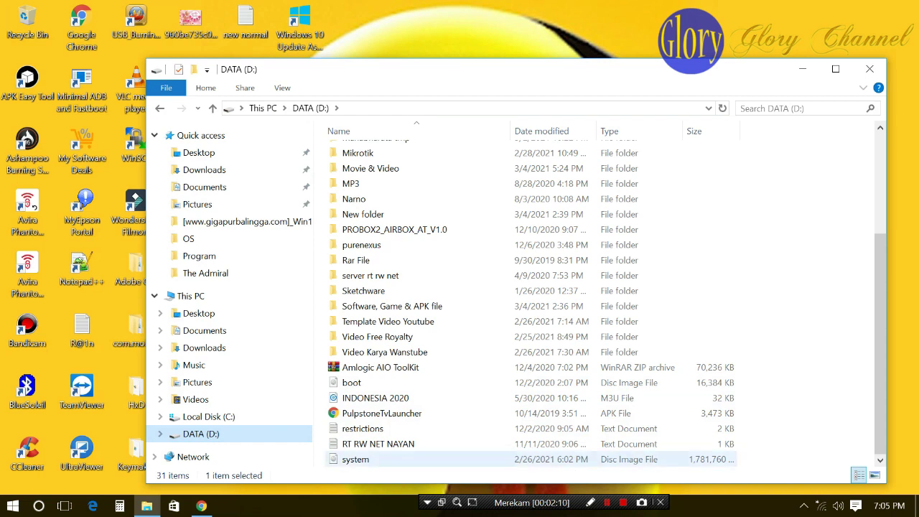
pyautogui.click(355, 458)
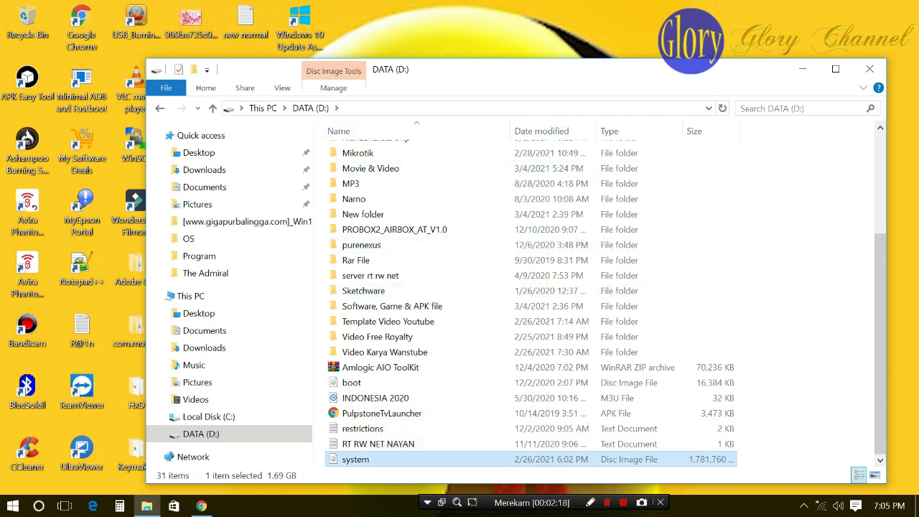
pyautogui.click(801, 69)
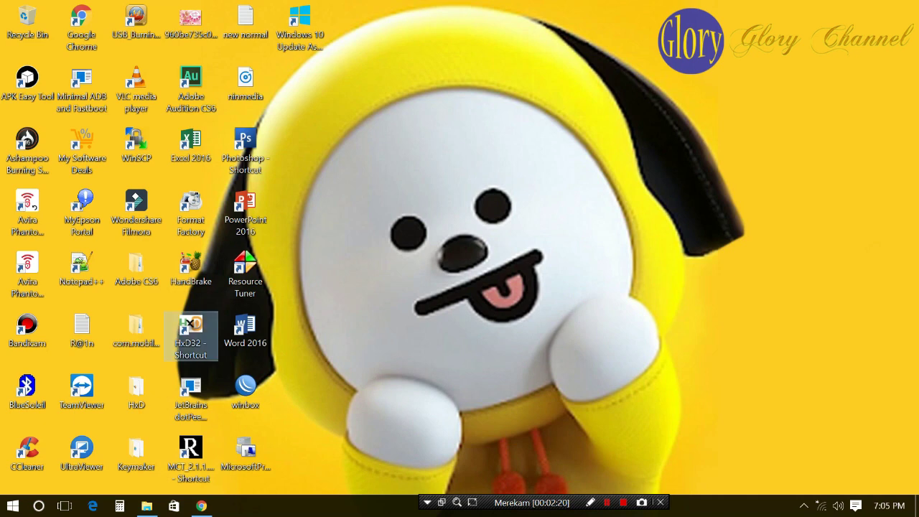
pyautogui.rightClick(507, 132)
pyautogui.click(543, 173)
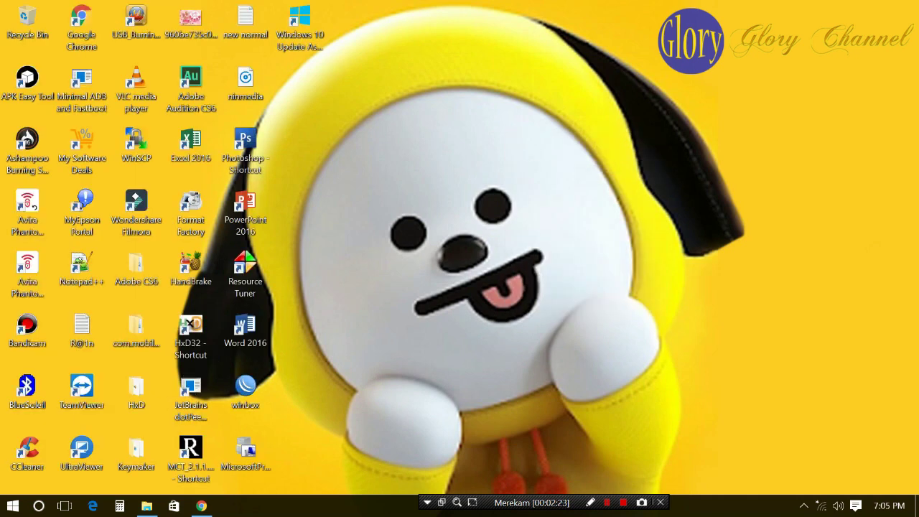
pyautogui.rightClick(421, 205)
pyautogui.click(452, 245)
pyautogui.rightClick(406, 169)
pyautogui.click(445, 211)
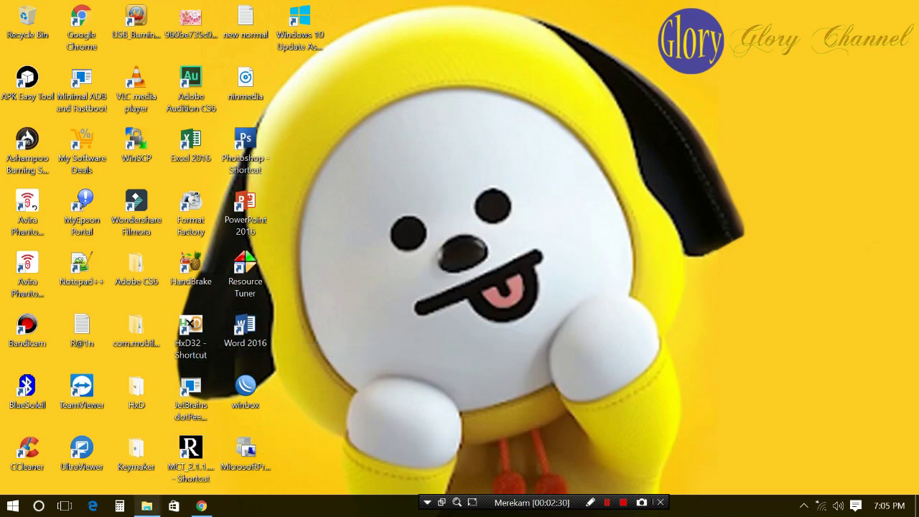
# Open the folder D:\BAHAN\Bahan\BAHAN\Pendukung in File Explorer.
pyautogui.click(147, 505)
pyautogui.scroll(4, 356, 275)
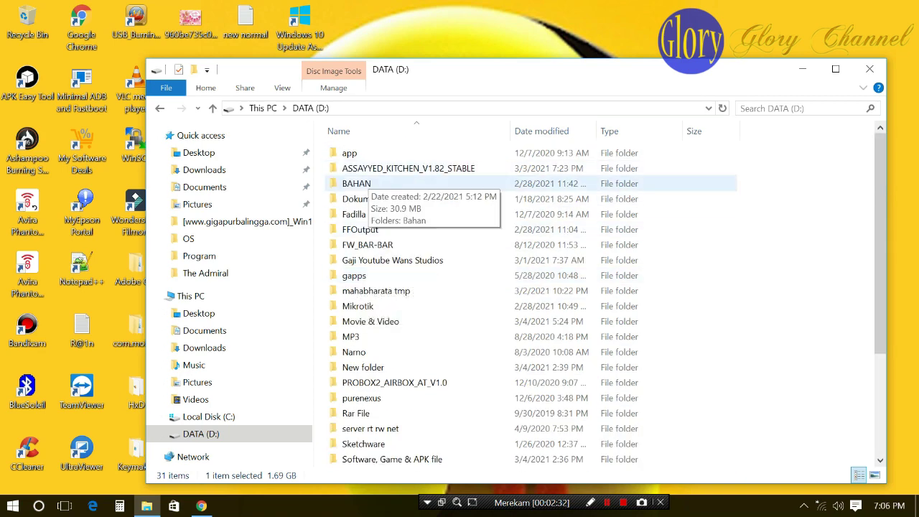
pyautogui.doubleClick(367, 183)
pyautogui.doubleClick(368, 153)
pyautogui.doubleClick(367, 152)
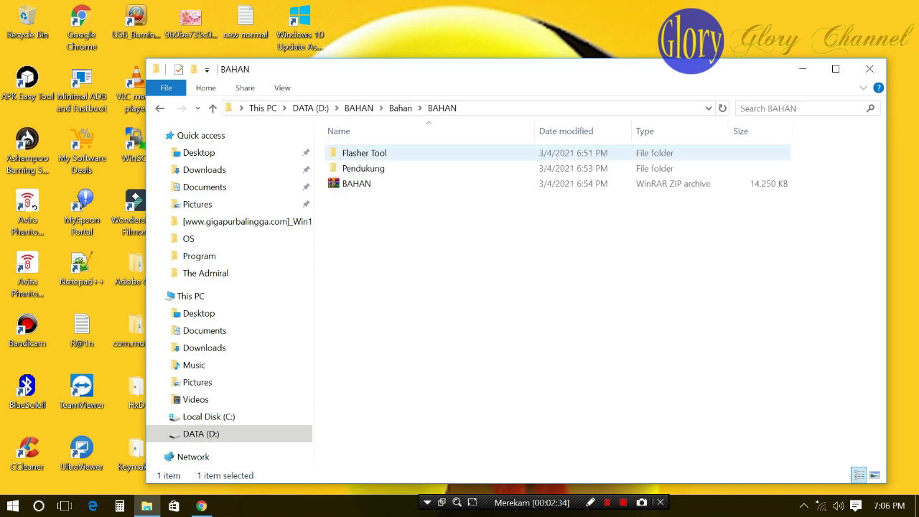
pyautogui.doubleClick(364, 168)
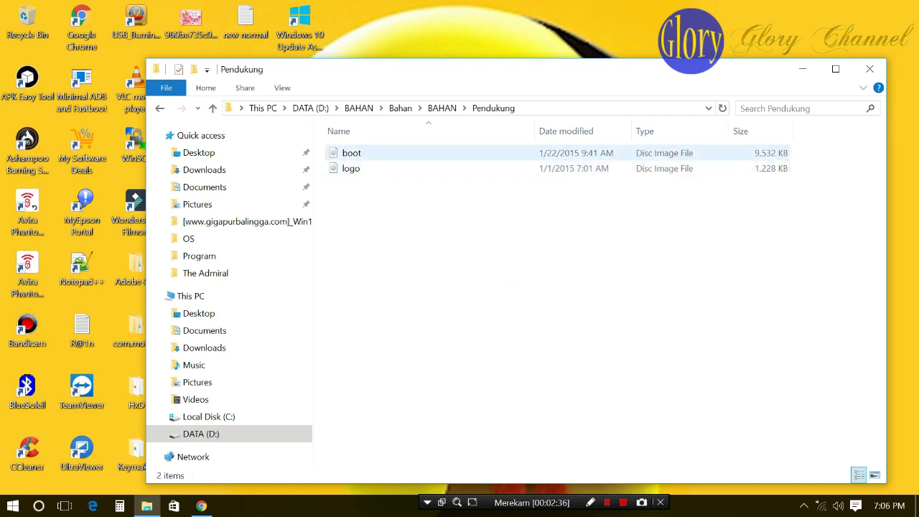
# Start HxD beside the Pendukung folder window and load the logo image file into it.
pyautogui.moveTo(440, 79); pyautogui.dragTo(673, 119)
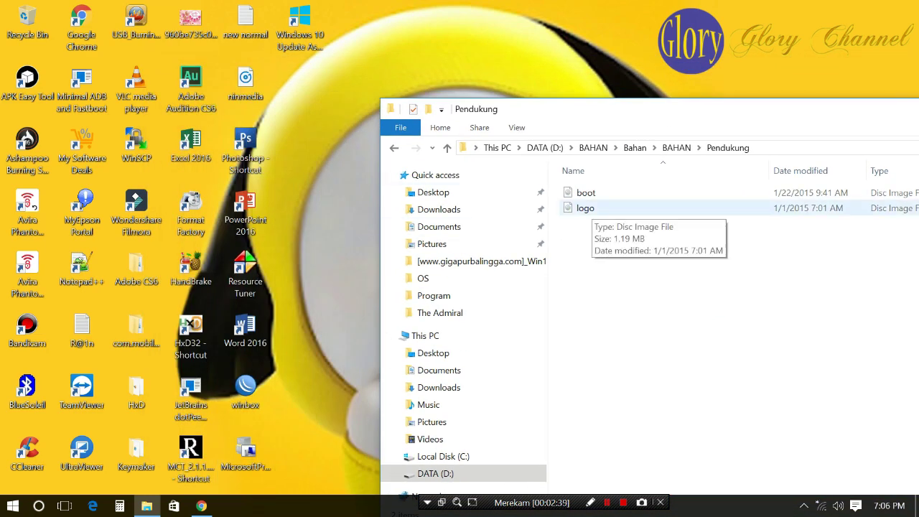
pyautogui.click(584, 209)
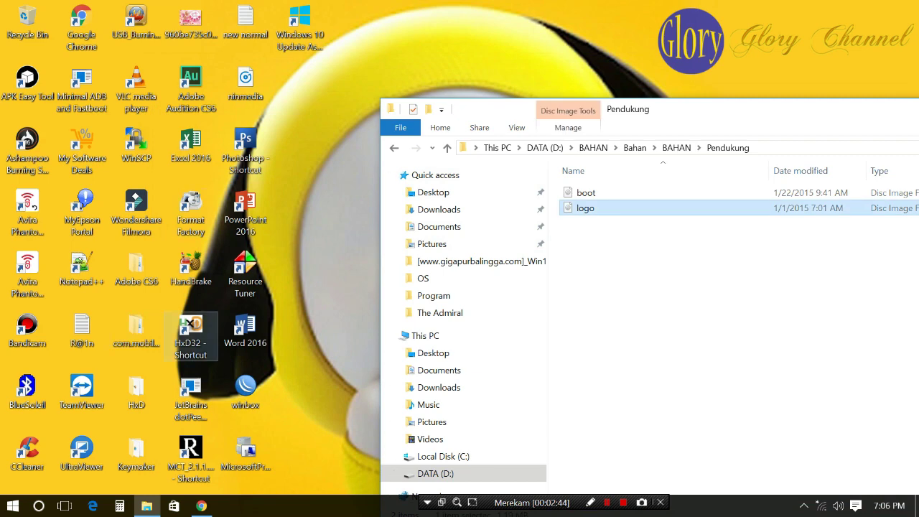
pyautogui.doubleClick(190, 332)
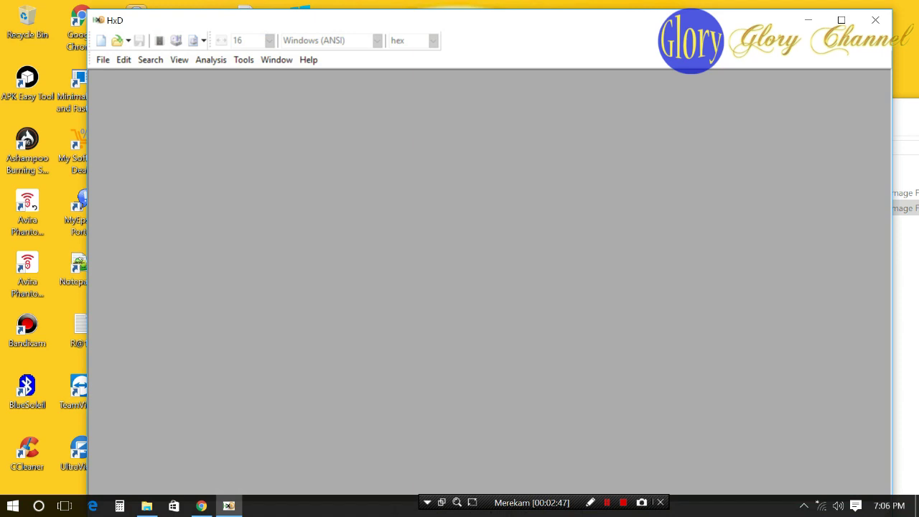
pyautogui.moveTo(459, 20); pyautogui.dragTo(389, 11)
pyautogui.click(904, 287)
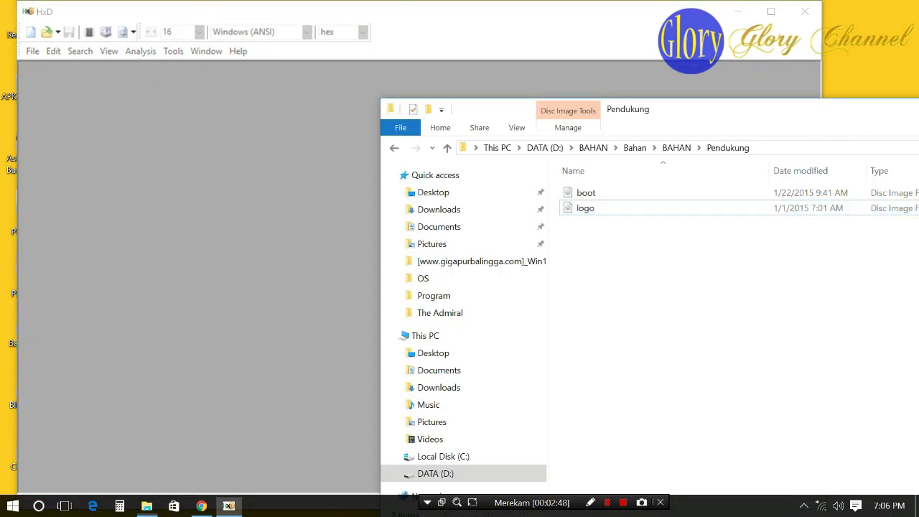
pyautogui.click(585, 208)
pyautogui.moveTo(585, 208); pyautogui.dragTo(323, 237)
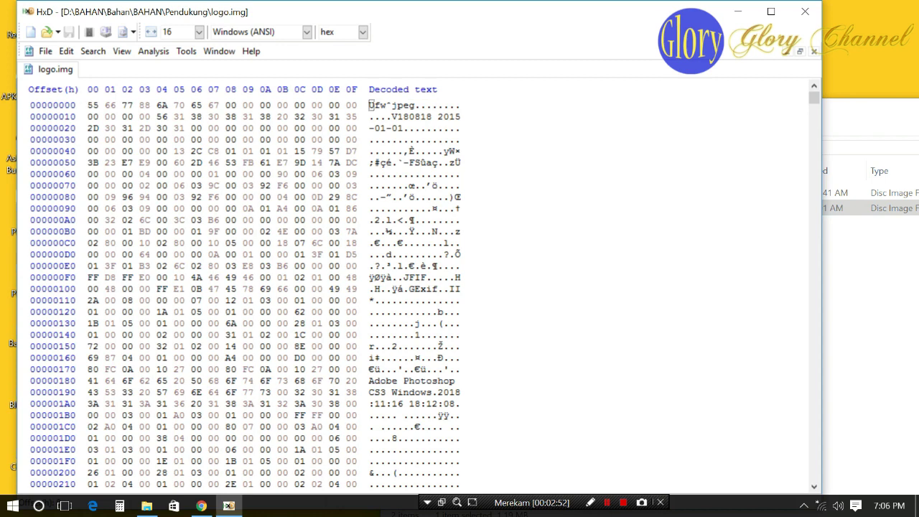
# Start saving a copy of logo.img and choose D:\BAHAN\Bahan\BAHAN\Pendukung as the destination folder.
pyautogui.click(45, 51)
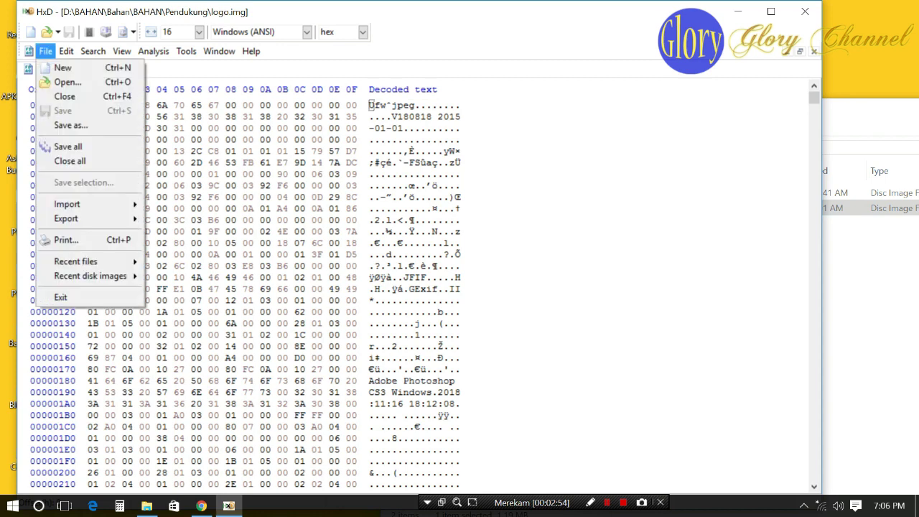
pyautogui.click(70, 125)
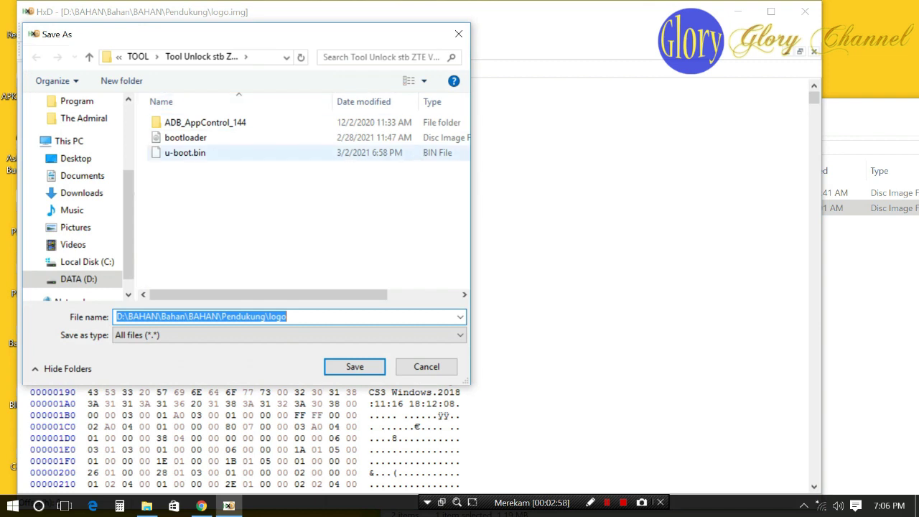
pyautogui.click(79, 279)
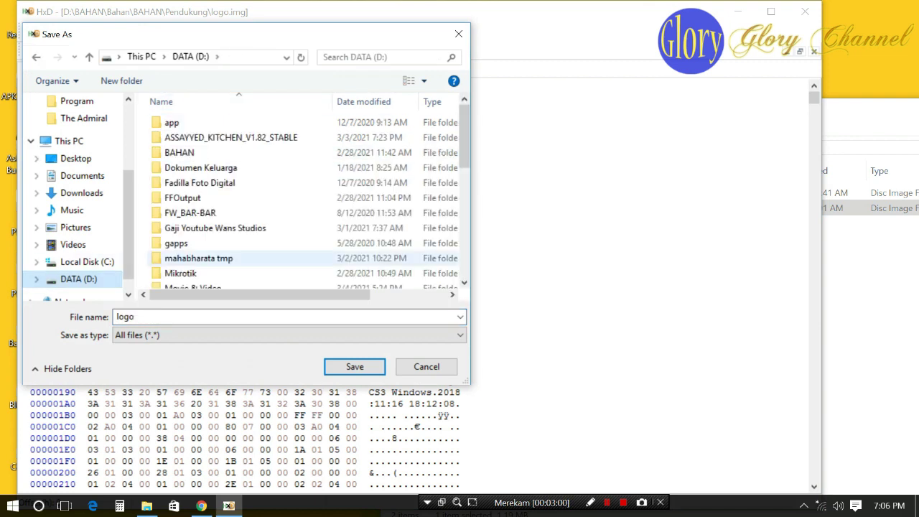
pyautogui.doubleClick(180, 153)
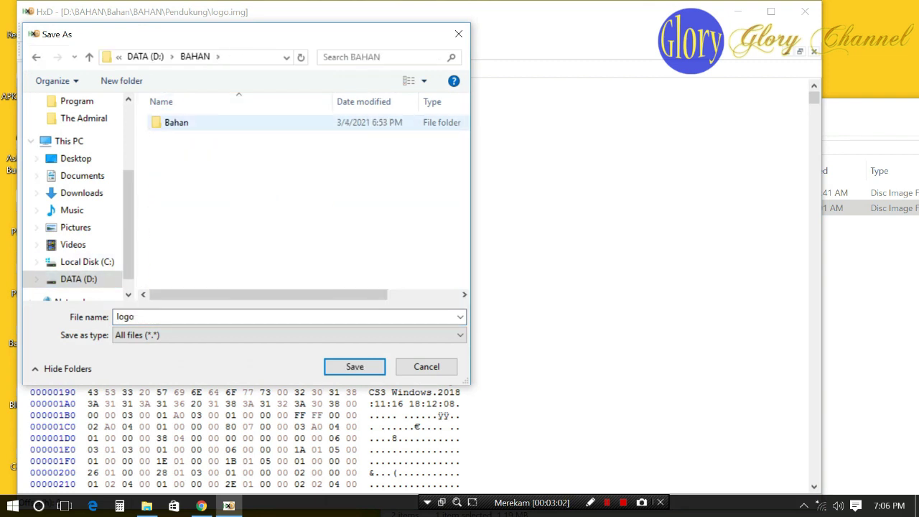
pyautogui.doubleClick(175, 122)
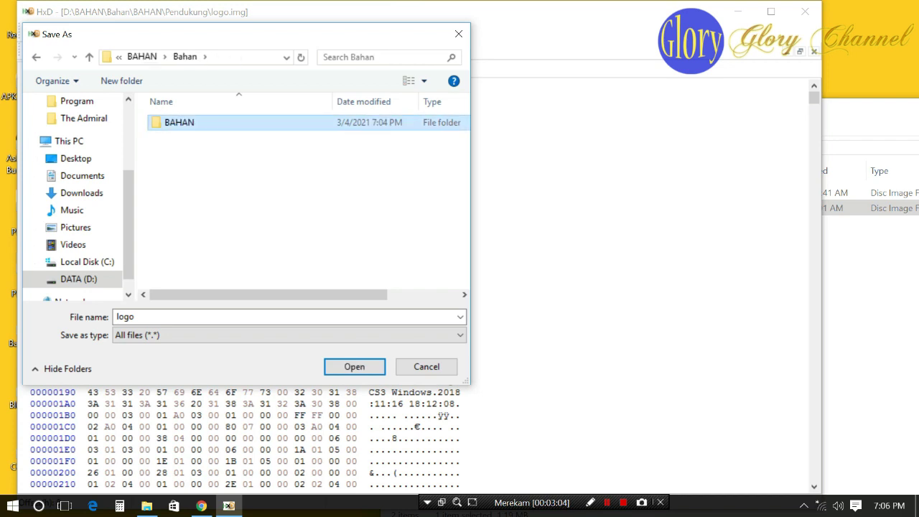
pyautogui.doubleClick(176, 122)
pyautogui.doubleClick(186, 137)
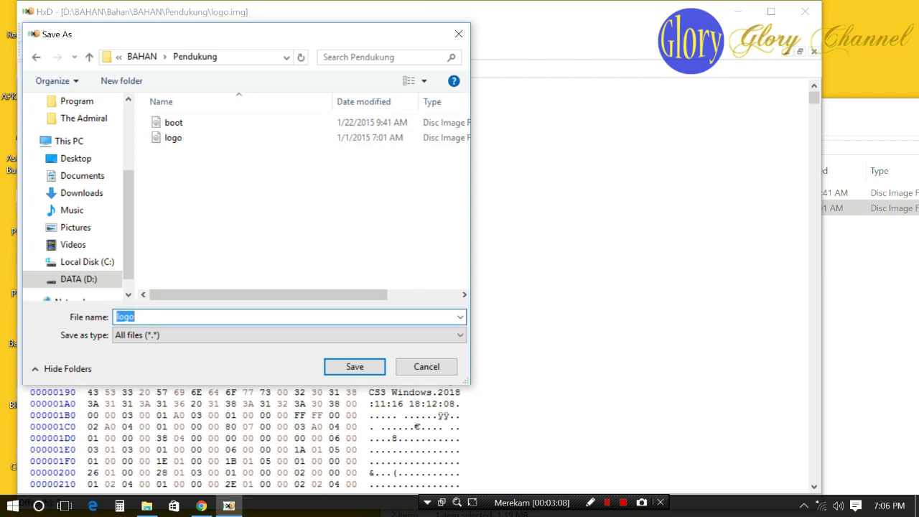
# Save the logo image copy as pulpstone_part2.pw and close the file in HxD.
pyautogui.click(869, 287)
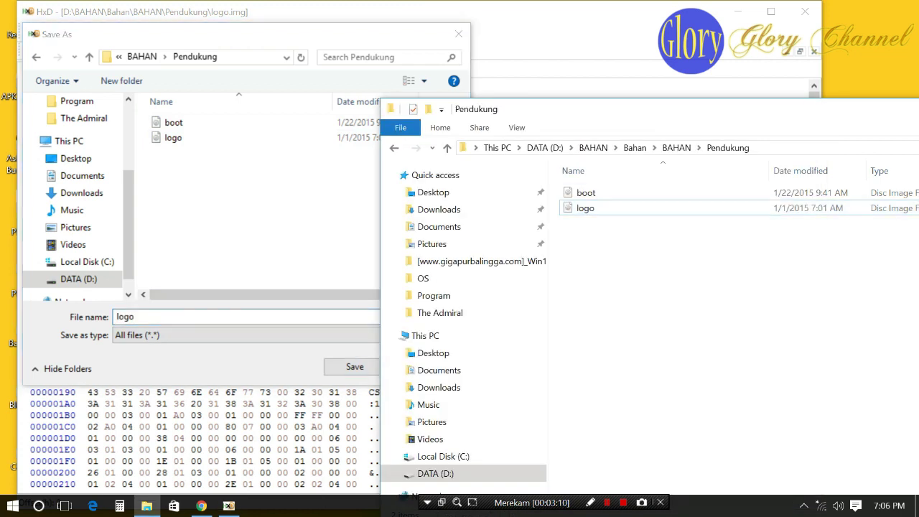
pyautogui.hotkey('alt', 'Up')
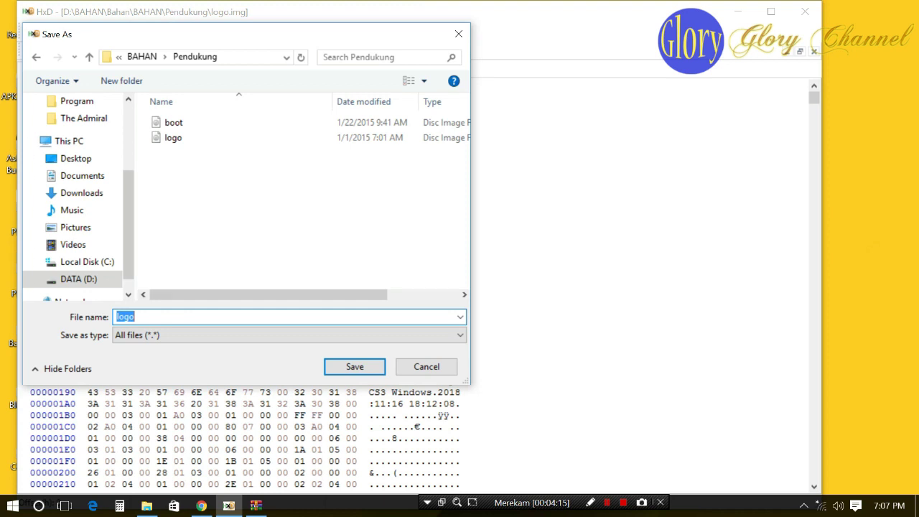
pyautogui.write('pulpstone_part2.pw')
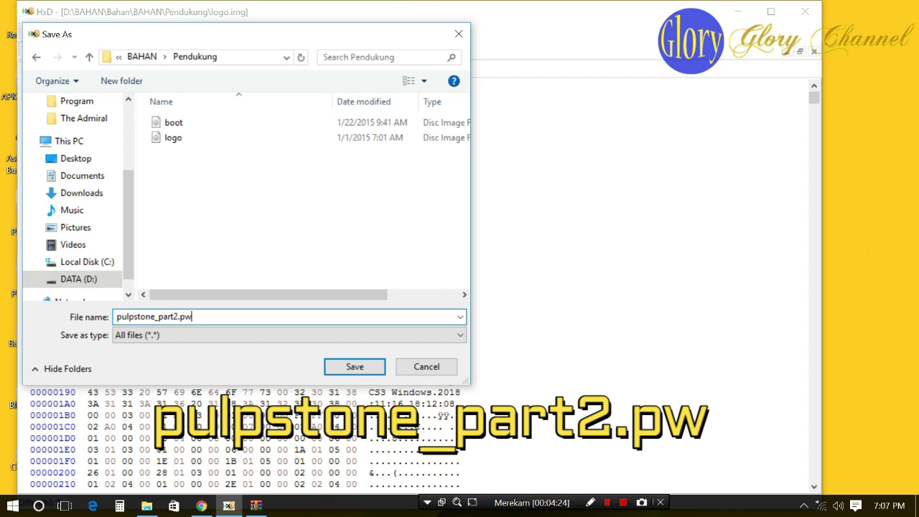
pyautogui.moveTo(116, 316); pyautogui.dragTo(192, 316)
pyautogui.click(192, 316)
pyautogui.click(355, 366)
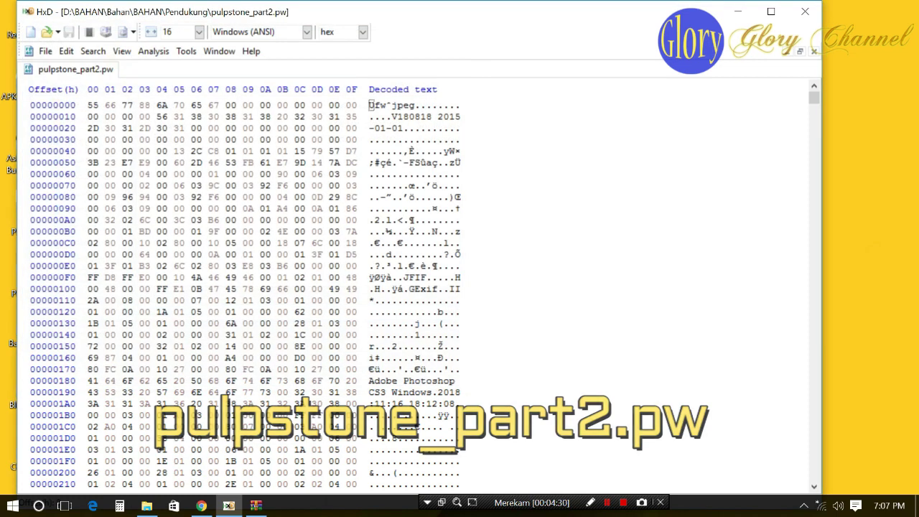
pyautogui.hotkey('ctrl', 'F4')
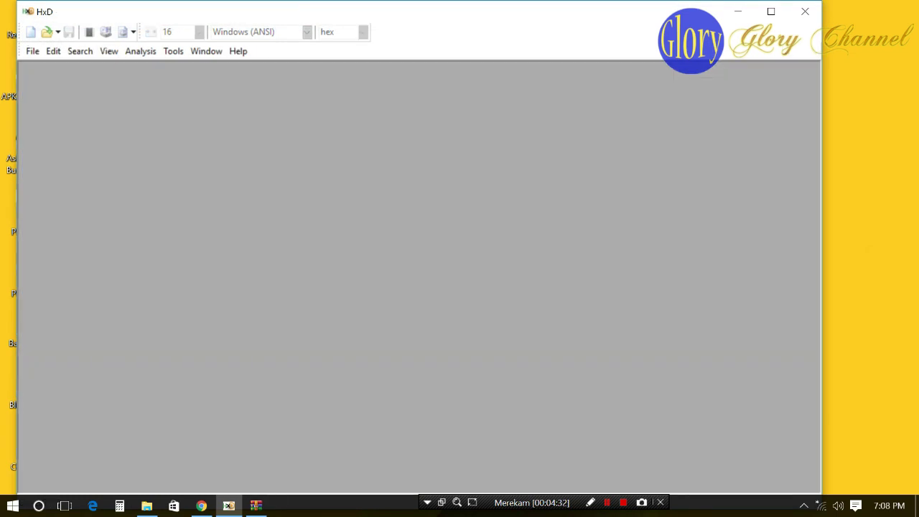
# Open D:\BAHAN\Bahan\BAHAN\Pendukung in a new File Explorer window and load its boot image into HxD.
pyautogui.click(146, 505)
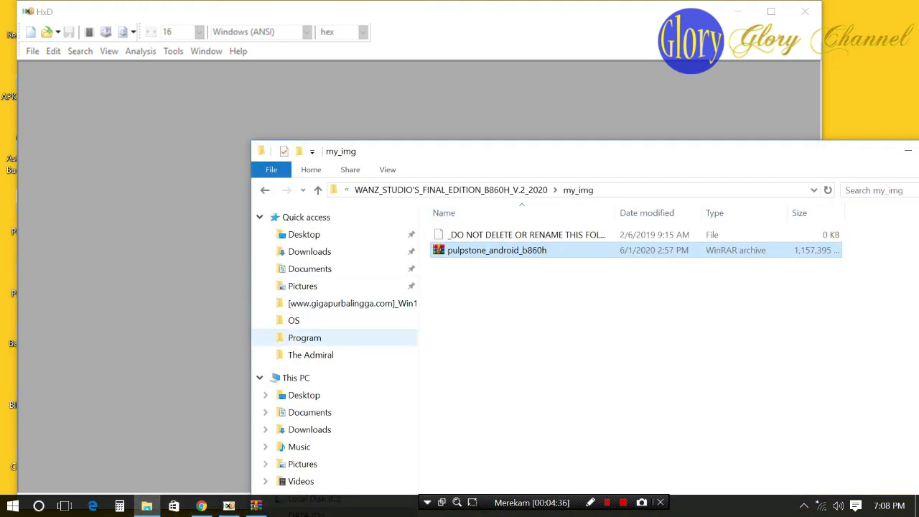
pyautogui.hotkey('ctrl', 'n')
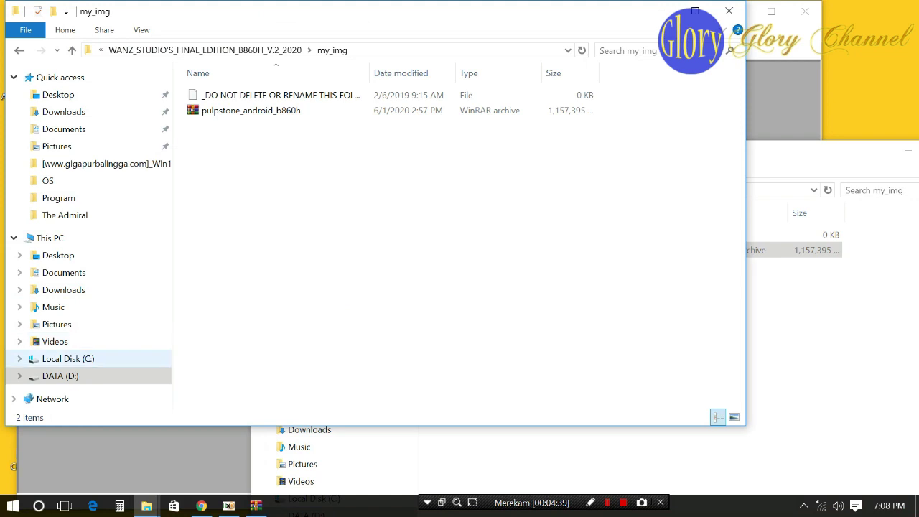
pyautogui.click(61, 375)
pyautogui.doubleClick(222, 125)
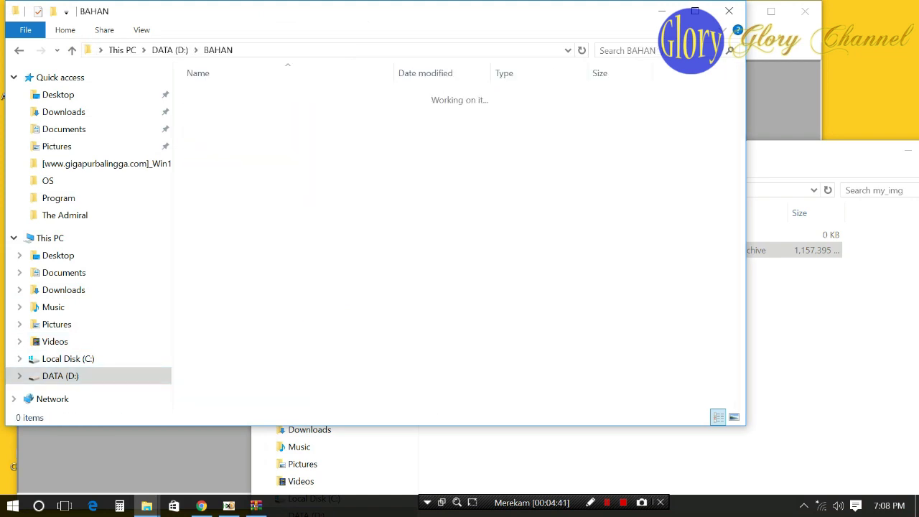
pyautogui.doubleClick(215, 95)
pyautogui.doubleClick(215, 94)
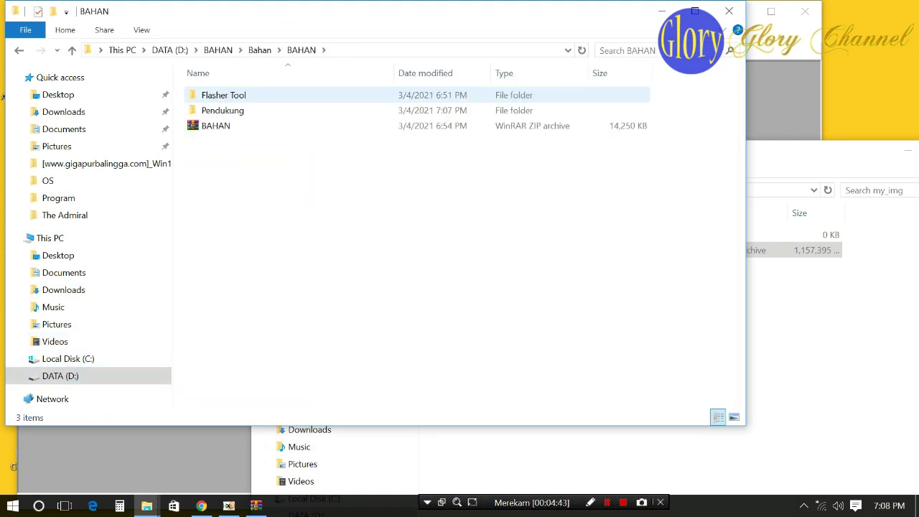
pyautogui.doubleClick(222, 109)
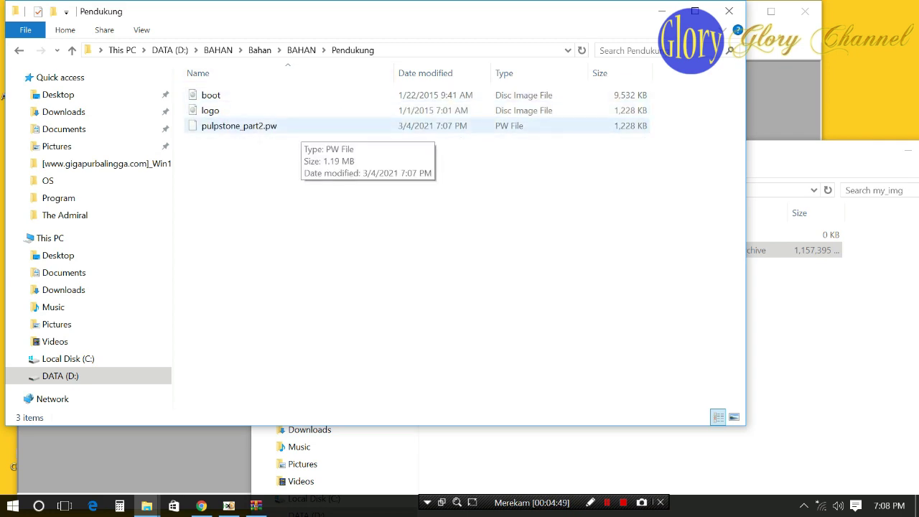
pyautogui.moveTo(277, 23); pyautogui.dragTo(551, 96)
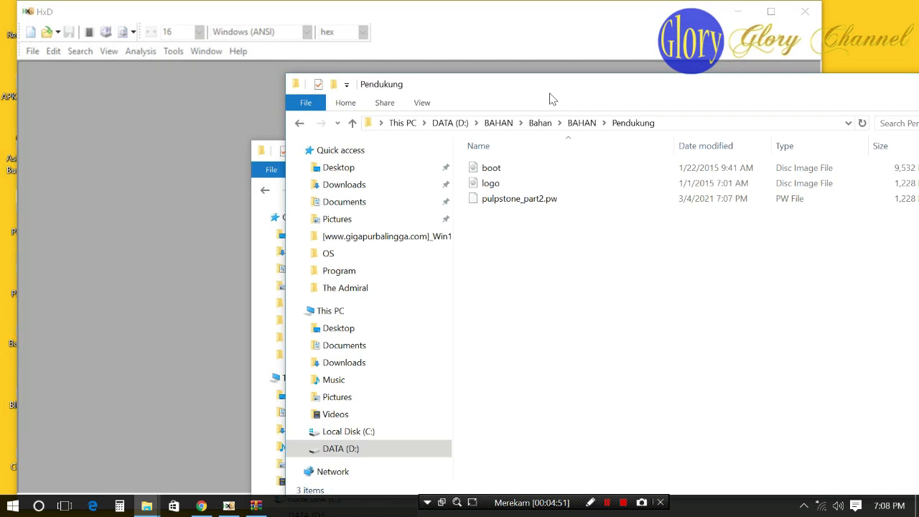
pyautogui.moveTo(494, 167); pyautogui.dragTo(532, 219)
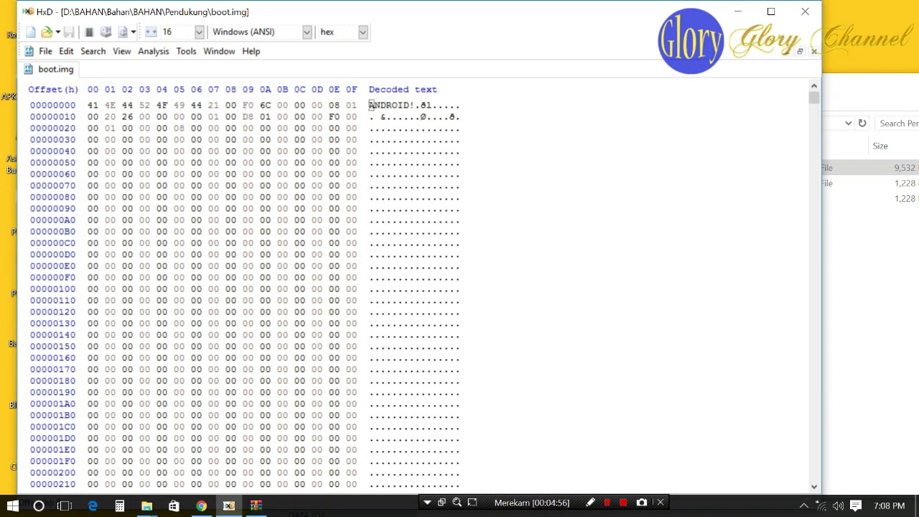
# Save a copy of boot.img as pulpstone_part1.pw in the Pendukung folder, then close the file and HxD.
pyautogui.click(45, 51)
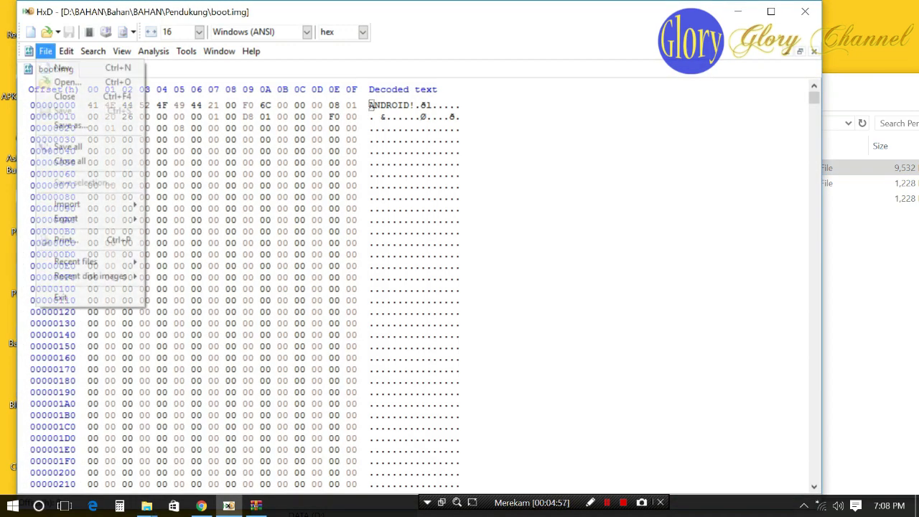
pyautogui.click(70, 125)
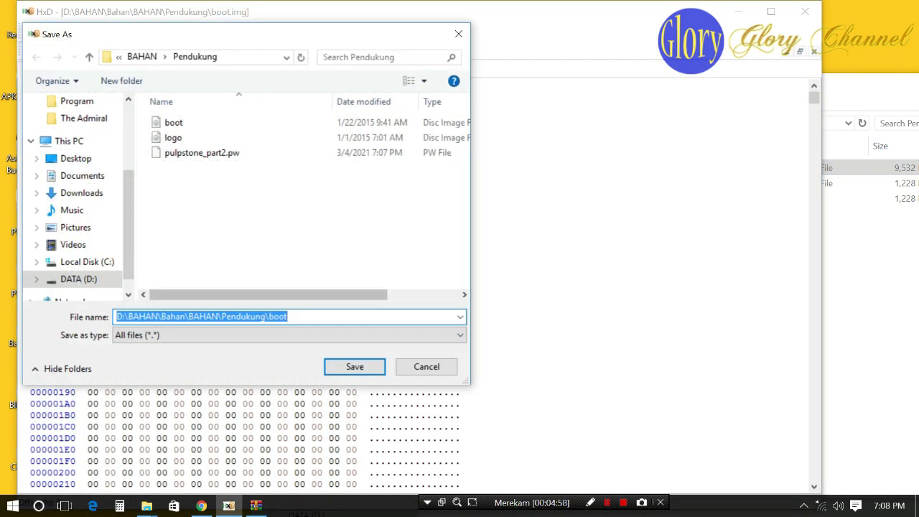
pyautogui.click(202, 152)
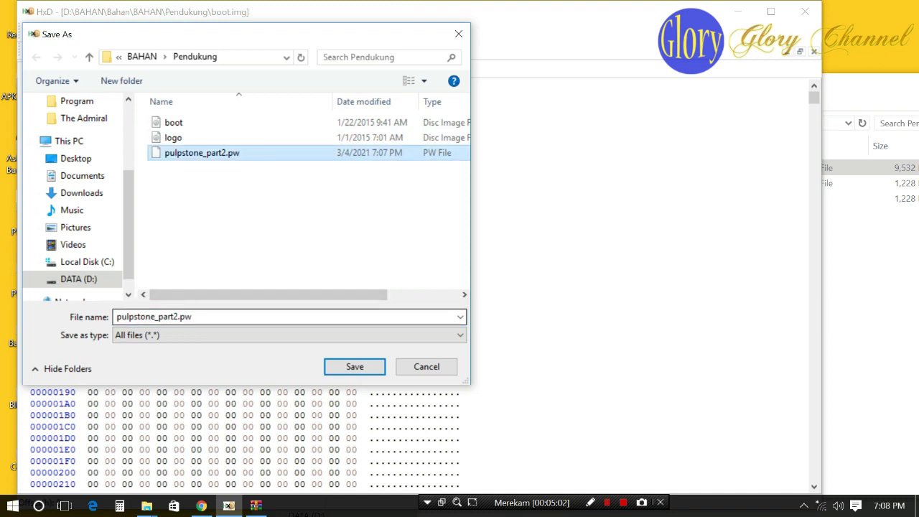
pyautogui.click(178, 315)
pyautogui.click(178, 316)
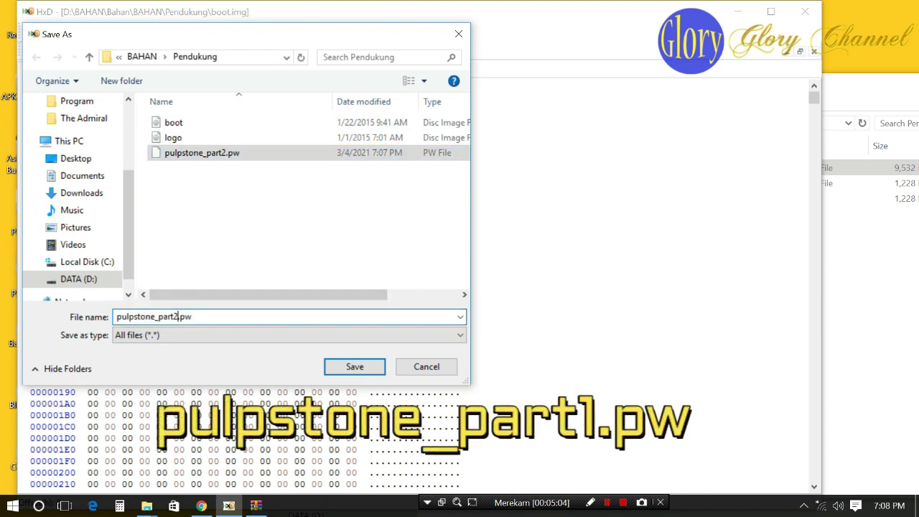
pyautogui.press('BackSpace')
pyautogui.write('1')
pyautogui.press('Tab')
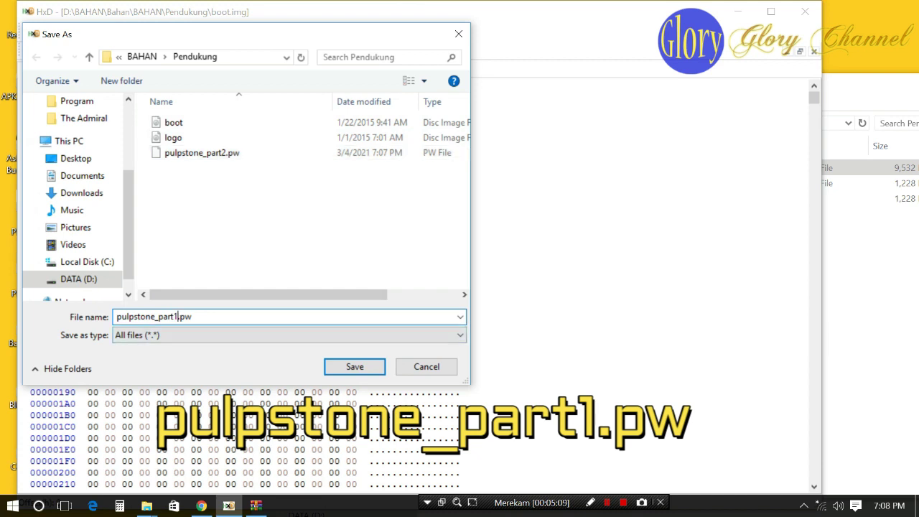
pyautogui.click(192, 316)
pyautogui.click(354, 366)
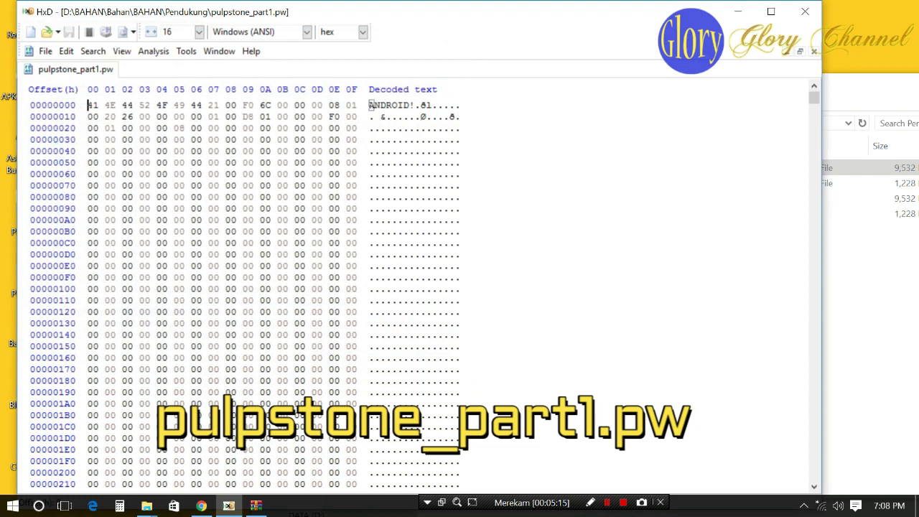
pyautogui.click(813, 51)
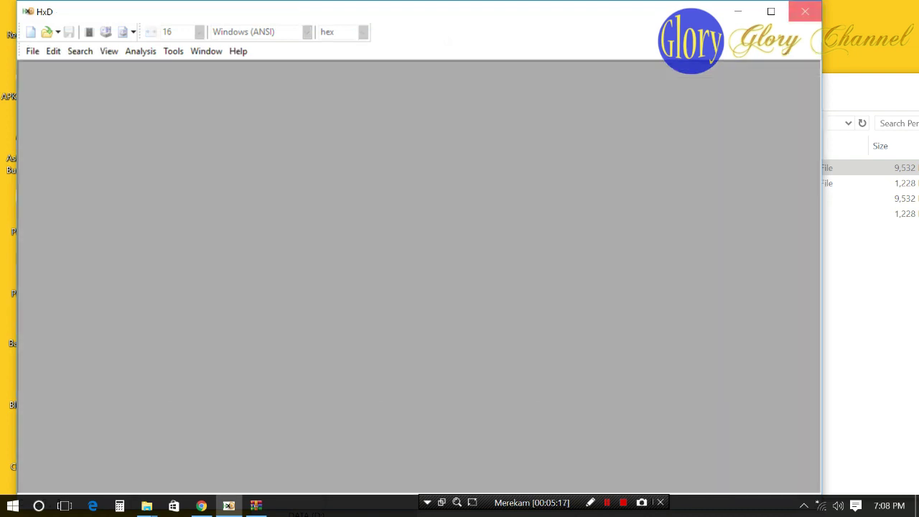
pyautogui.click(804, 12)
# Check the pulpstone_part1.pw and pulpstone_part2.pw files in the Pendukung folder.
pyautogui.click(531, 198)
pyautogui.click(531, 213)
pyautogui.click(531, 198)
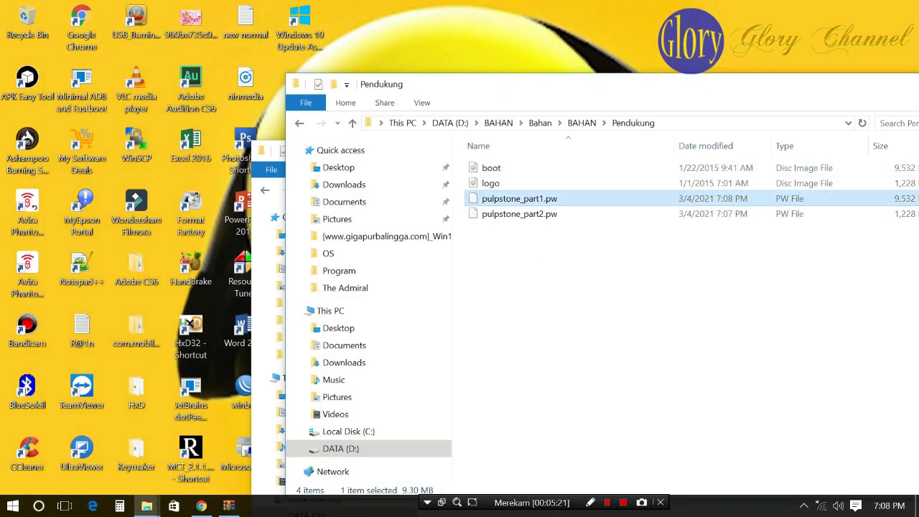
pyautogui.click(532, 213)
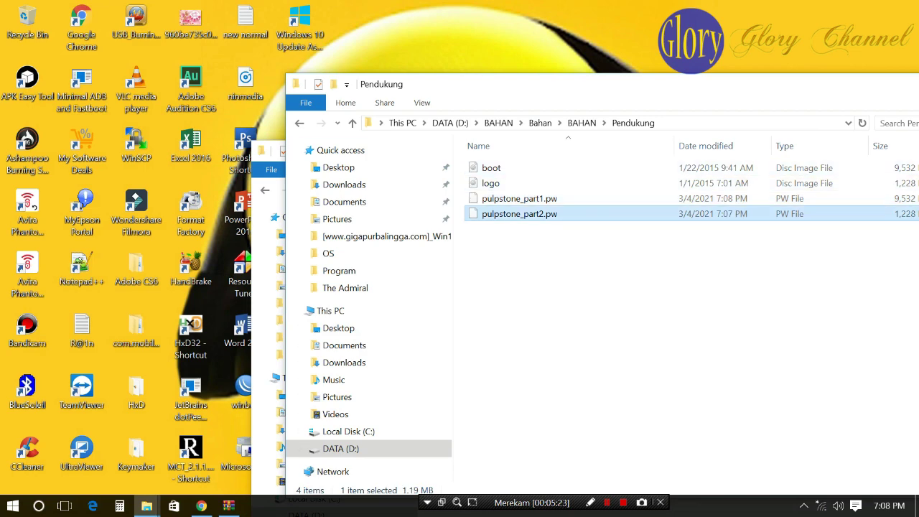
# Rearrange the folder windows and select the system disc image on the DATA (D:) drive.
pyautogui.moveTo(467, 84); pyautogui.dragTo(577, 50)
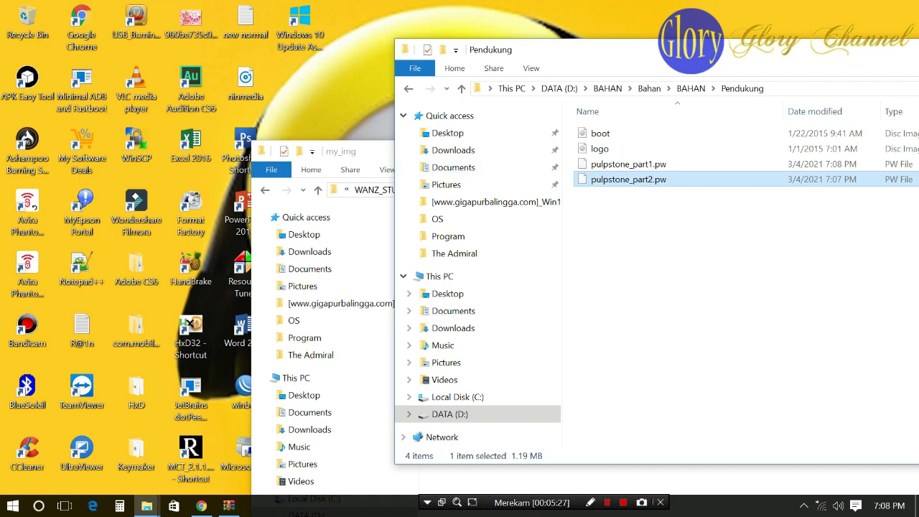
pyautogui.click(359, 154)
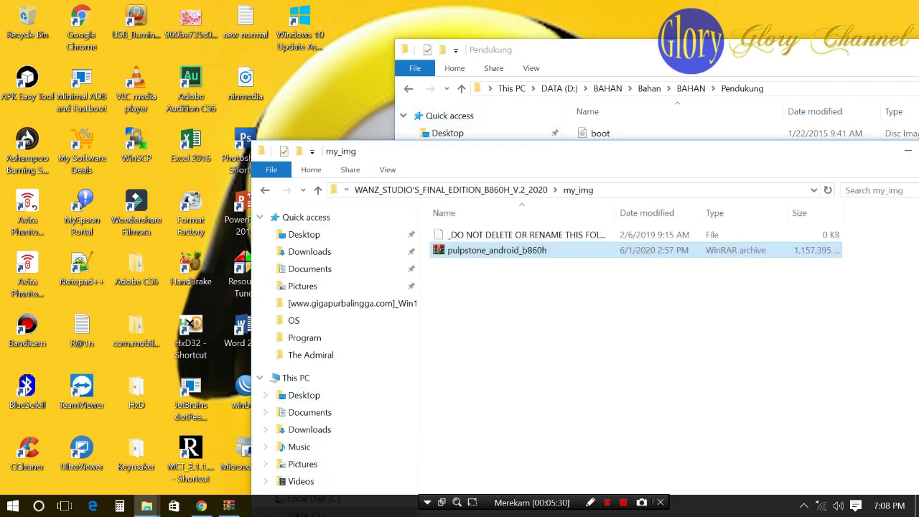
pyautogui.moveTo(424, 152); pyautogui.dragTo(403, 47)
pyautogui.click(283, 411)
pyautogui.scroll(-3, 473, 406)
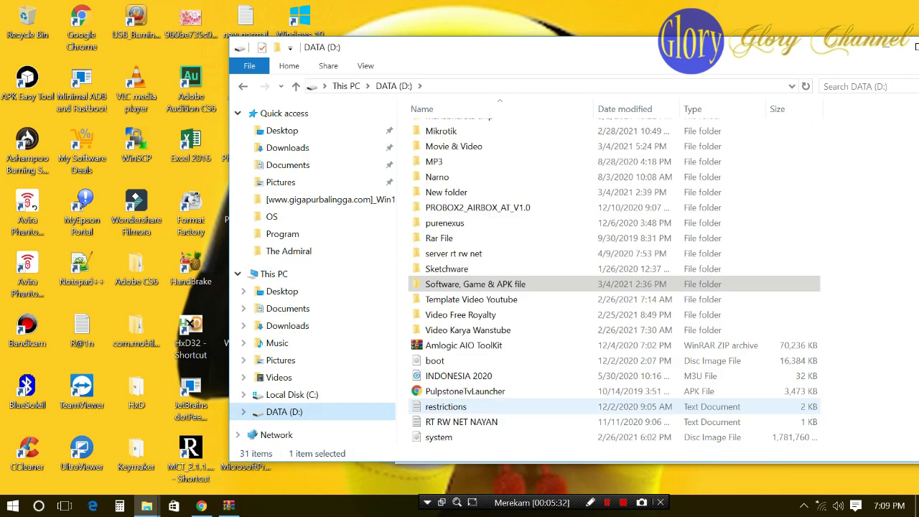
pyautogui.click(438, 436)
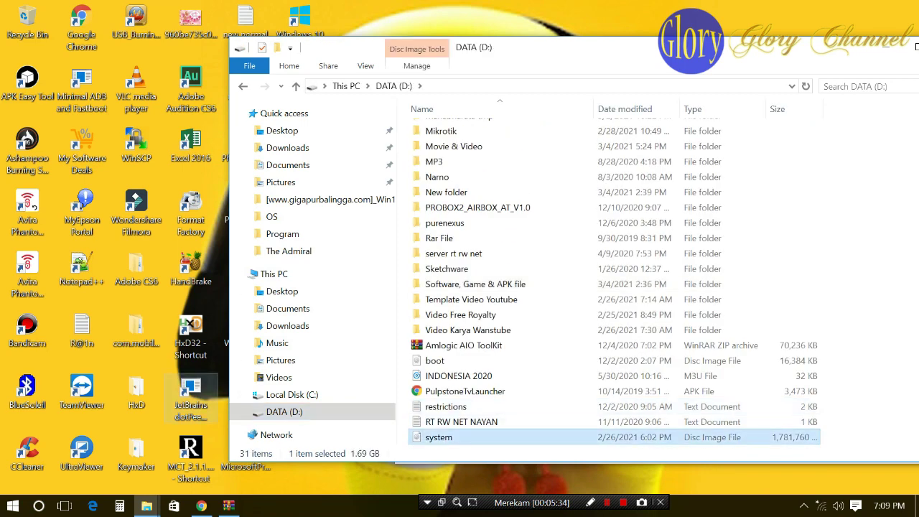
# Start HxD again and load the system disc image from the DATA (D:) drive into it.
pyautogui.doubleClick(191, 335)
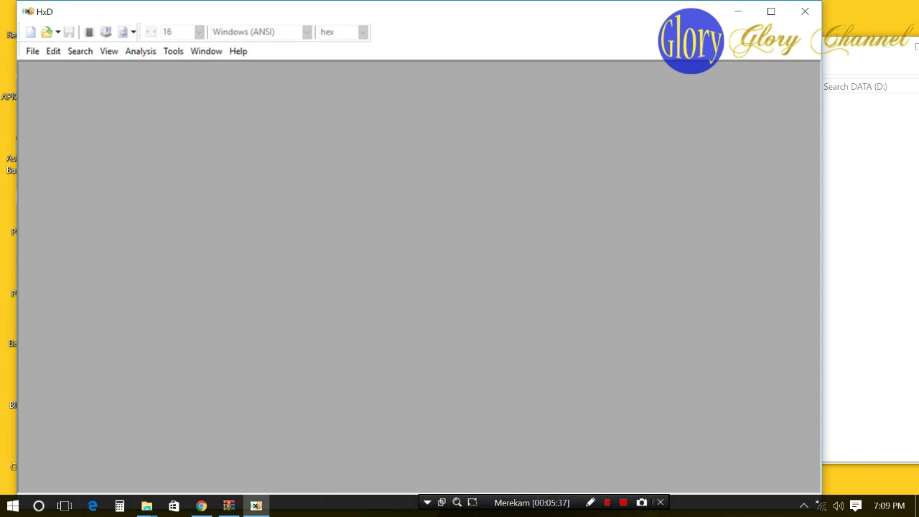
pyautogui.click(867, 287)
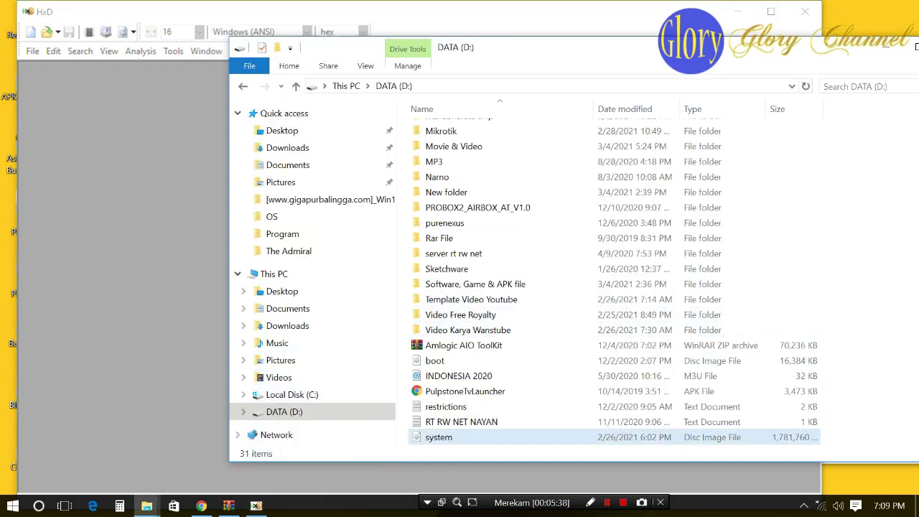
pyautogui.moveTo(438, 437); pyautogui.dragTo(144, 323)
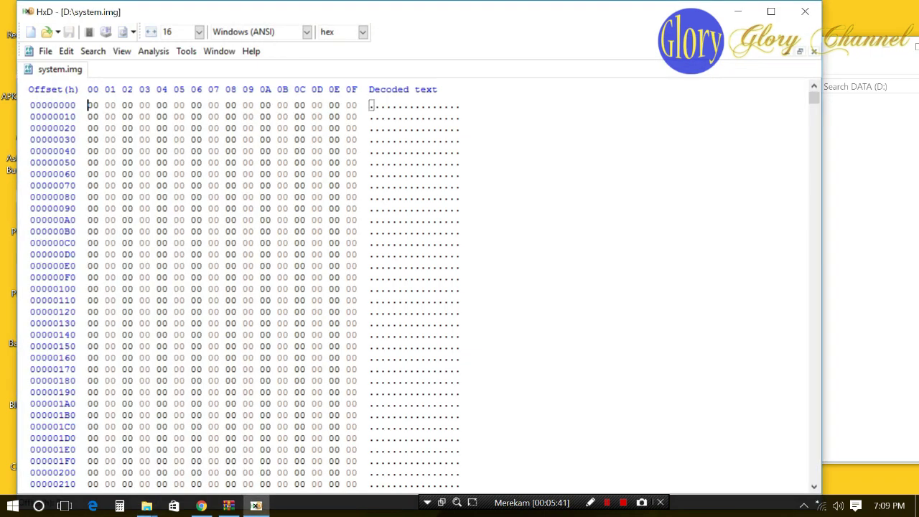
# Save a copy of system.img as pulpstone_part3.pw in the Pendukung folder, then close the file and HxD.
pyautogui.press('alt')
pyautogui.press('Down')
pyautogui.press('Down')
pyautogui.press('Down')
pyautogui.press('Down')
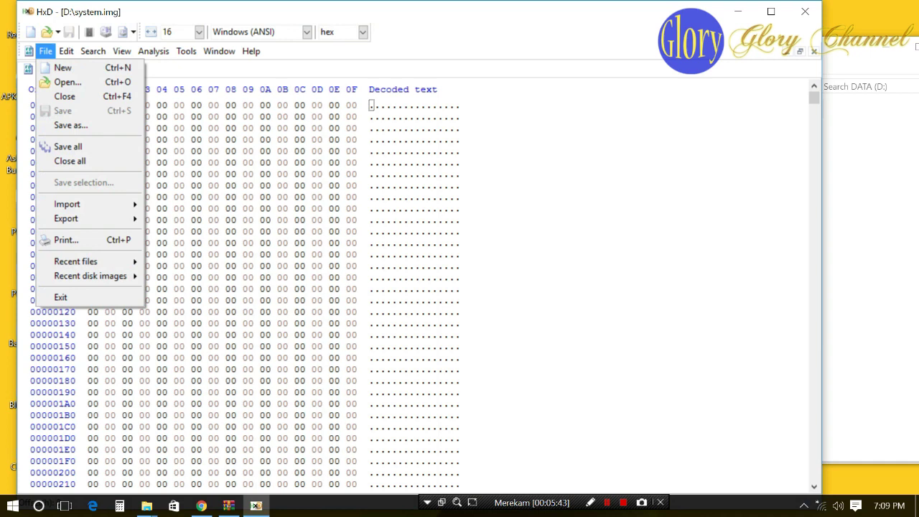
pyautogui.press('Return')
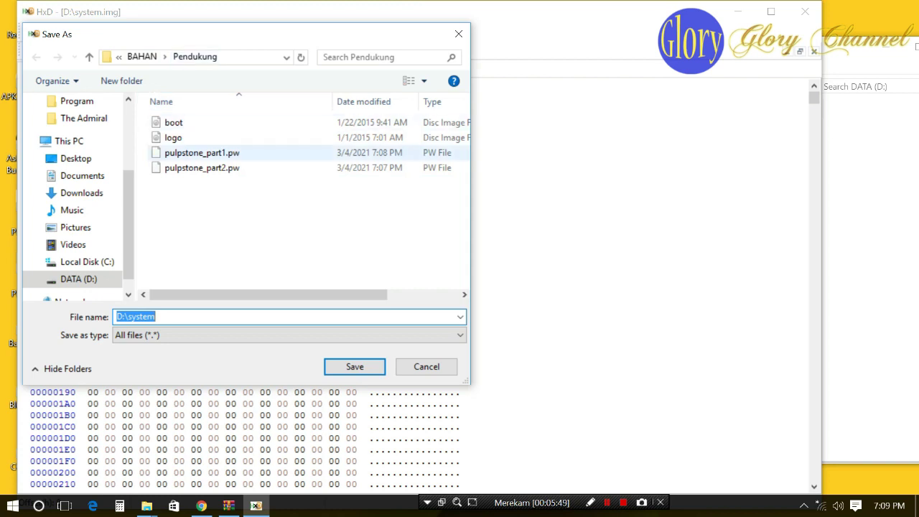
pyautogui.click(202, 168)
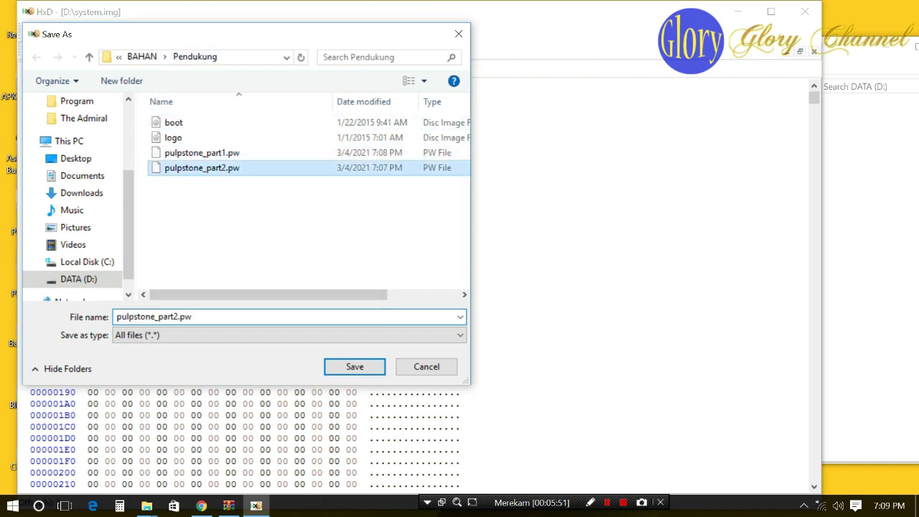
pyautogui.click(177, 317)
pyautogui.click(177, 316)
pyautogui.press('BackSpace')
pyautogui.write('3')
pyautogui.press('Tab')
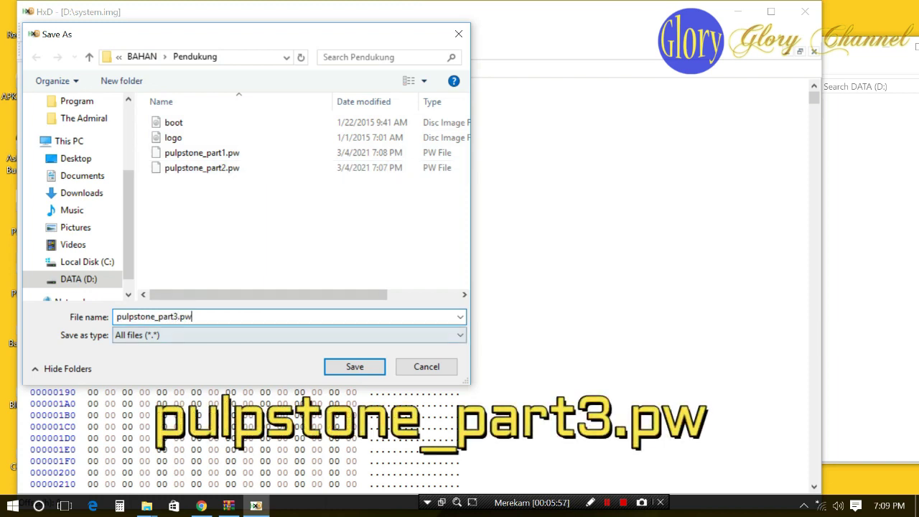
pyautogui.press('Tab')
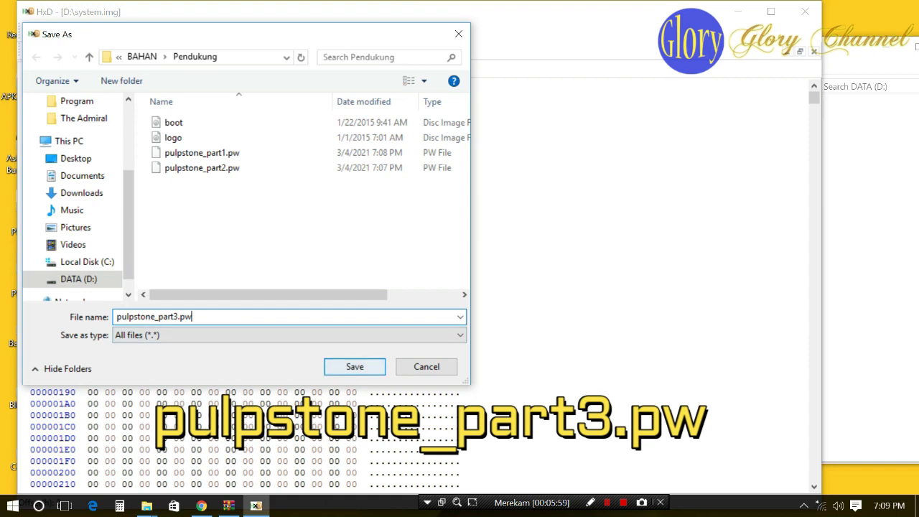
pyautogui.press('Return')
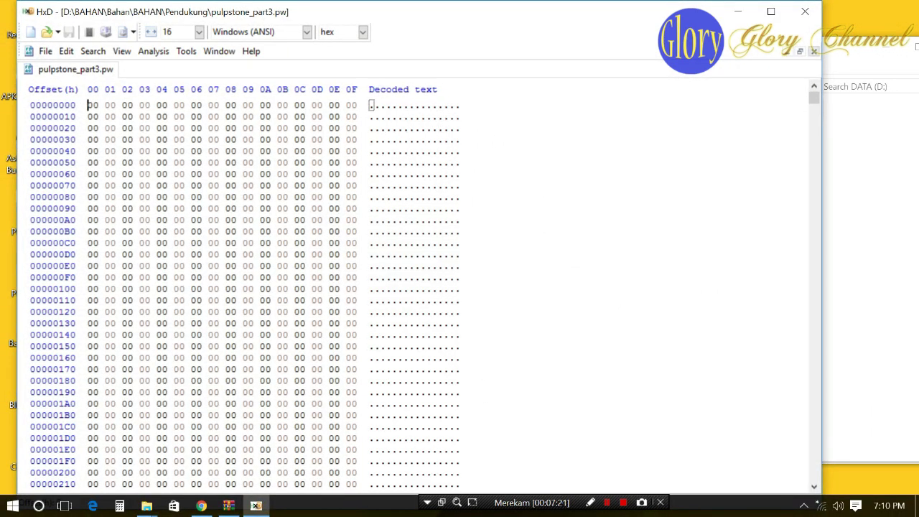
pyautogui.click(813, 51)
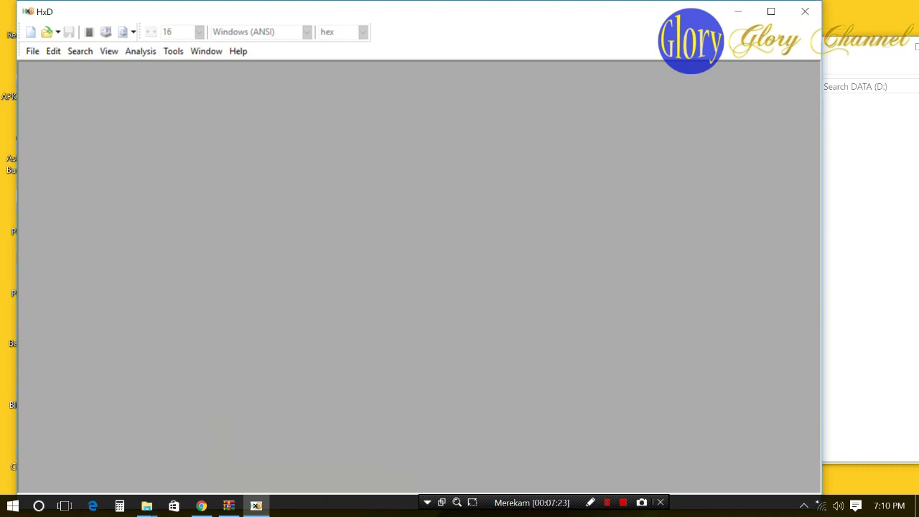
pyautogui.click(805, 12)
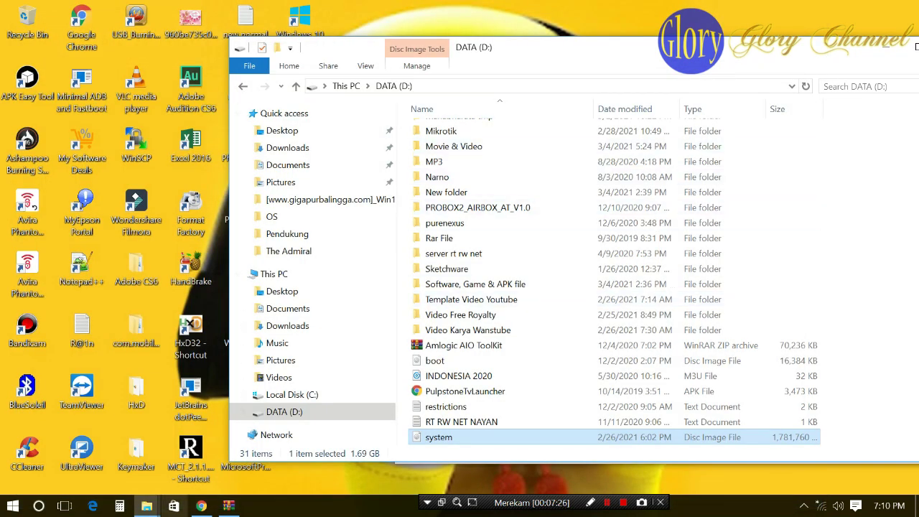
# Bring the Pendukung folder window forward, move it into view and check the three pulpstone .pw part files.
pyautogui.moveTo(147, 505)
pyautogui.click(219, 445)
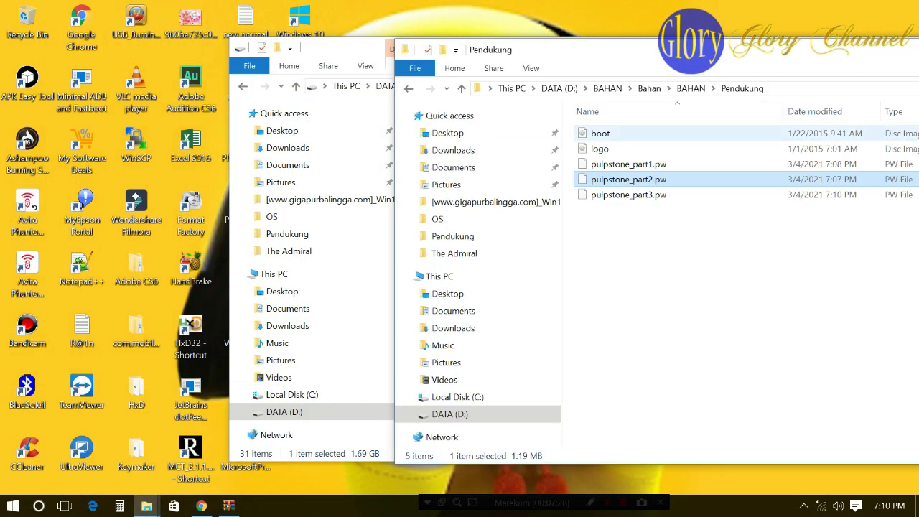
pyautogui.moveTo(652, 54); pyautogui.dragTo(409, 83)
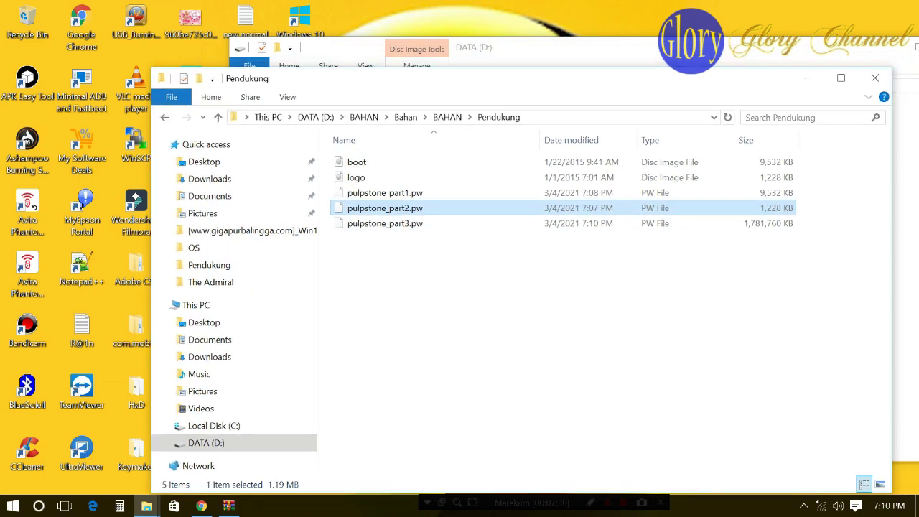
pyautogui.click(385, 192)
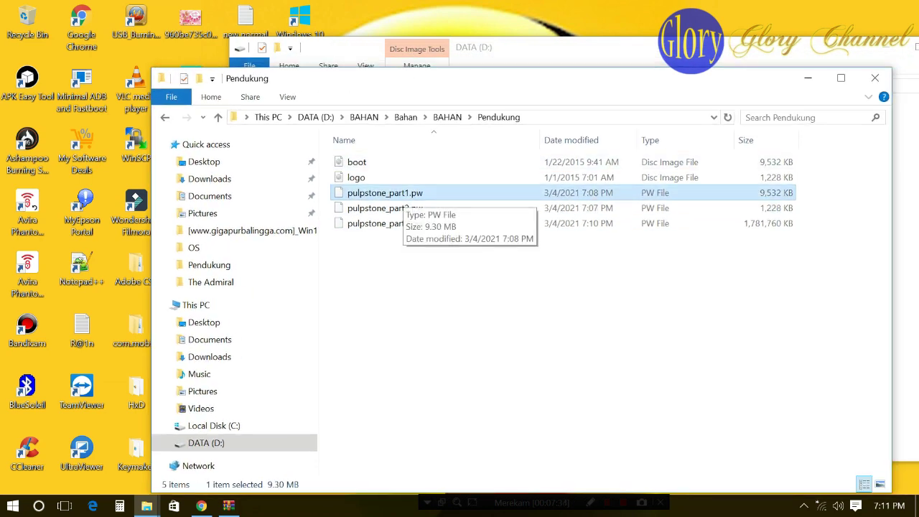
pyautogui.click(385, 208)
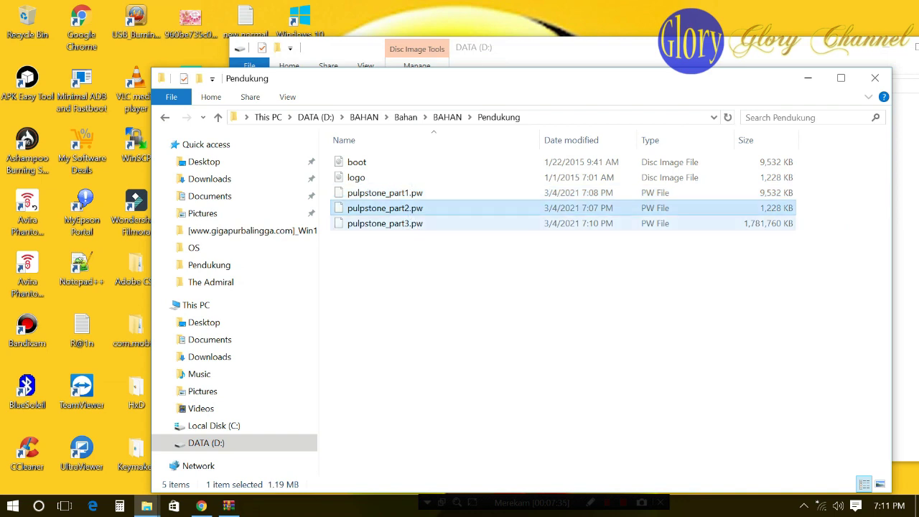
pyautogui.click(385, 193)
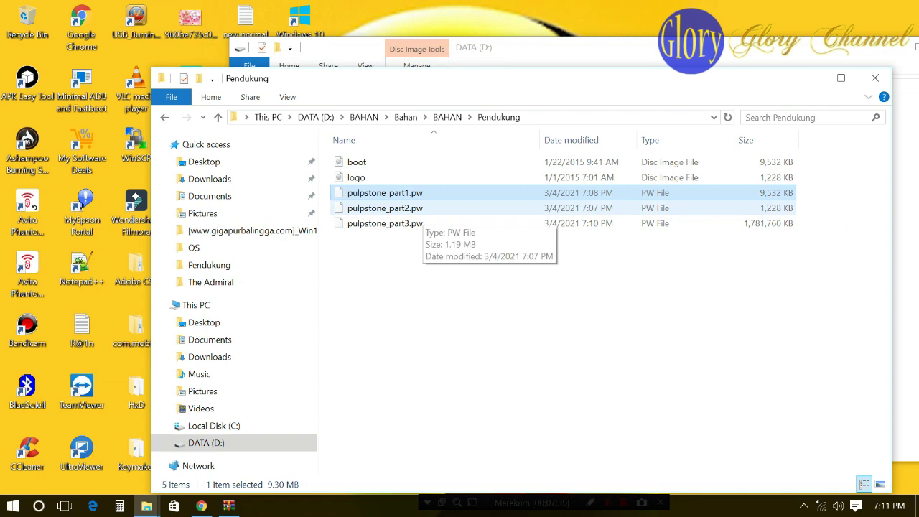
pyautogui.click(388, 223)
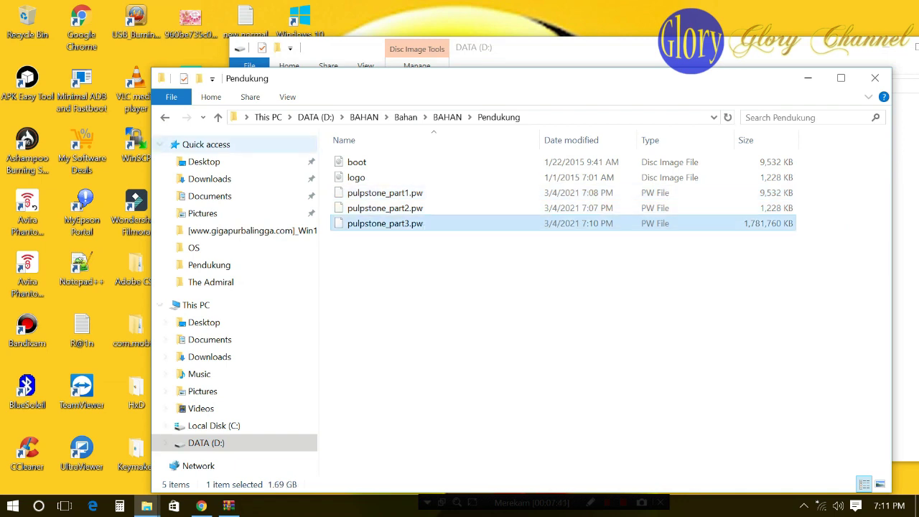
# Delete the boot and logo disc images from the Pendukung folder and empty the Recycle Bin.
pyautogui.click(356, 161)
pyautogui.keyDown('ctrl'); pyautogui.click(355, 177); pyautogui.keyUp('ctrl')
pyautogui.rightClick(356, 178)
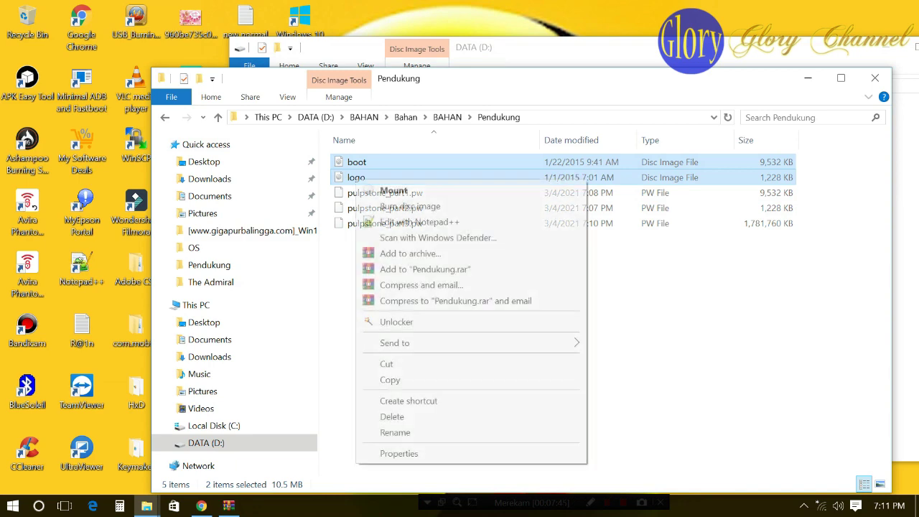
pyautogui.click(392, 417)
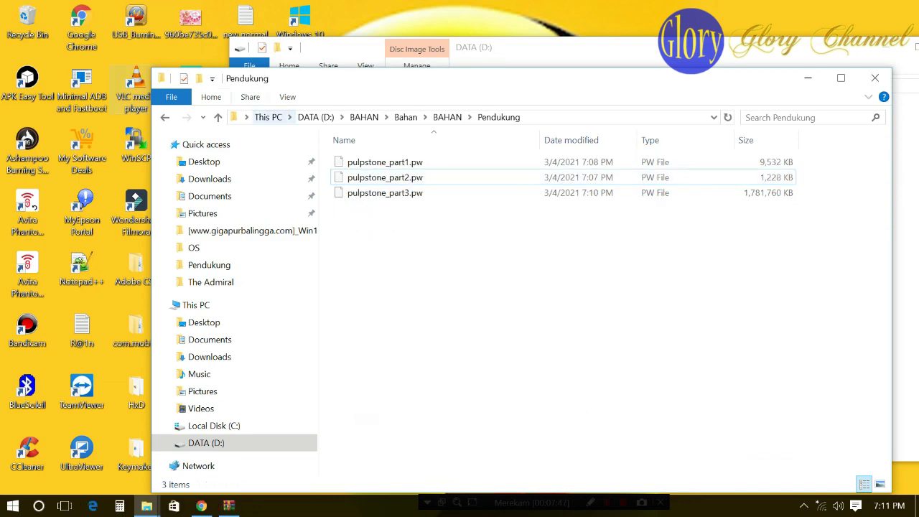
pyautogui.rightClick(25, 18)
pyautogui.click(79, 42)
pyautogui.click(511, 266)
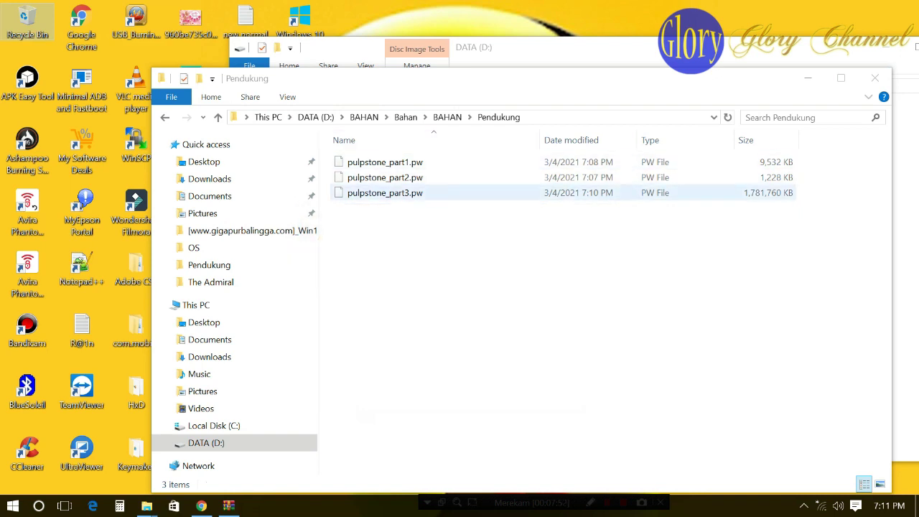
# Set up a WinRAR archive of the three pulpstone part files with ZIP format and Best compression.
pyautogui.moveTo(438, 241); pyautogui.dragTo(356, 161)
pyautogui.rightClick(355, 163)
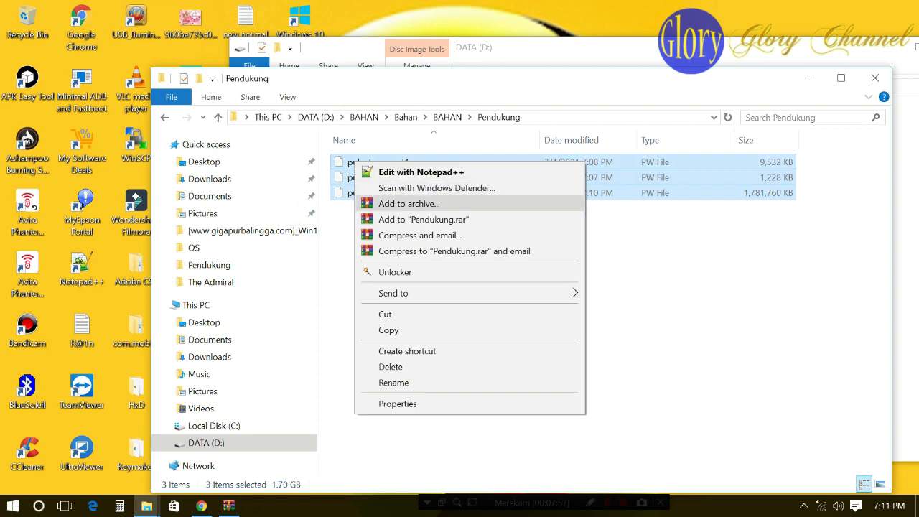
pyautogui.click(409, 203)
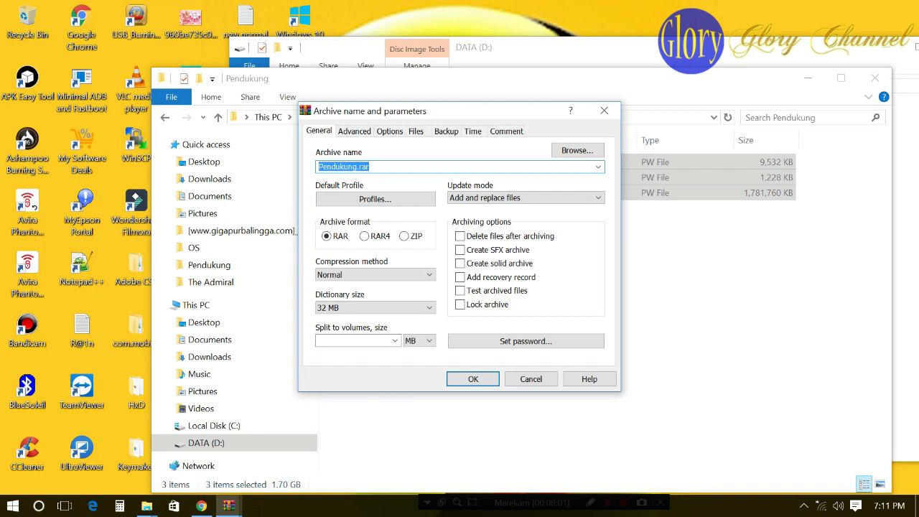
pyautogui.click(404, 236)
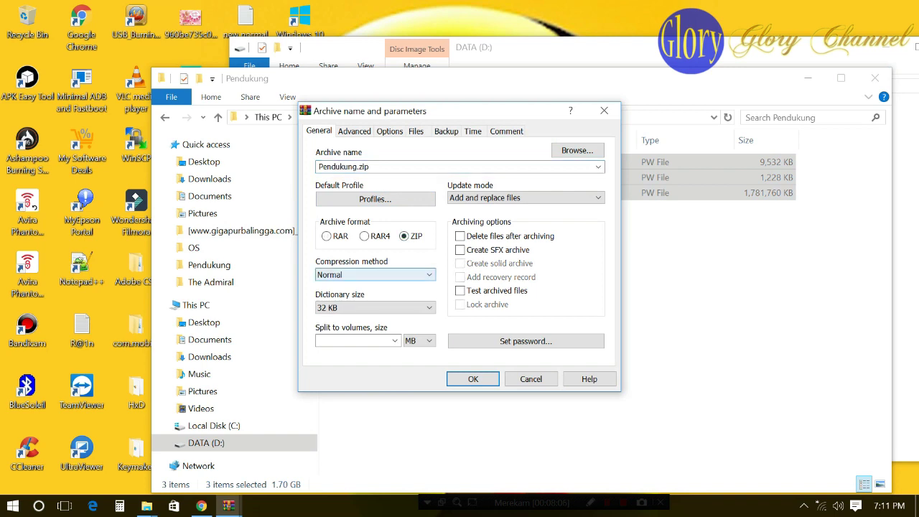
pyautogui.click(374, 274)
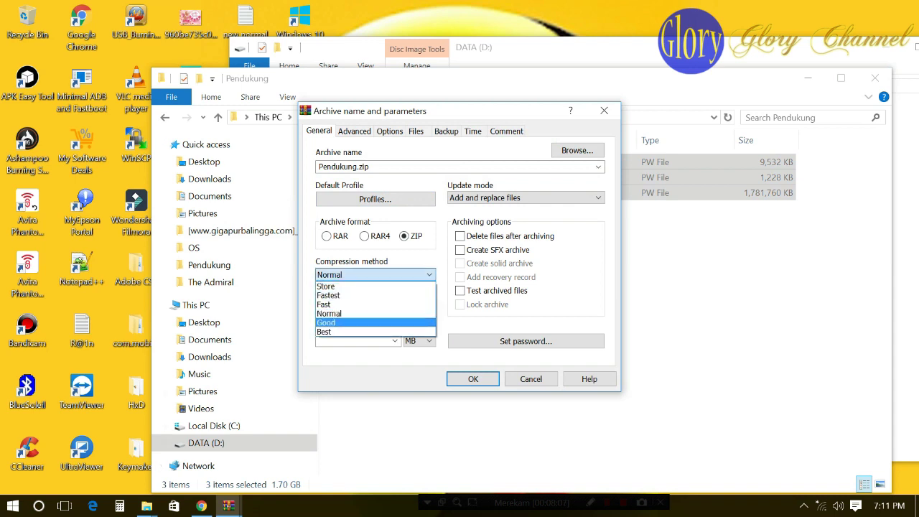
pyautogui.click(374, 332)
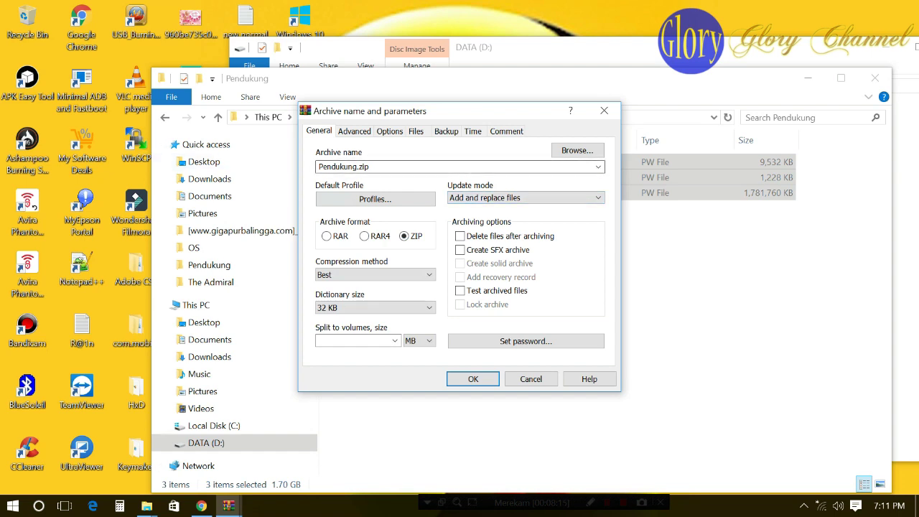
# Look at the existing pulpstone_android_b860h.rar archive for reference, then close it and the DATA (D:) folder window.
pyautogui.click(228, 505)
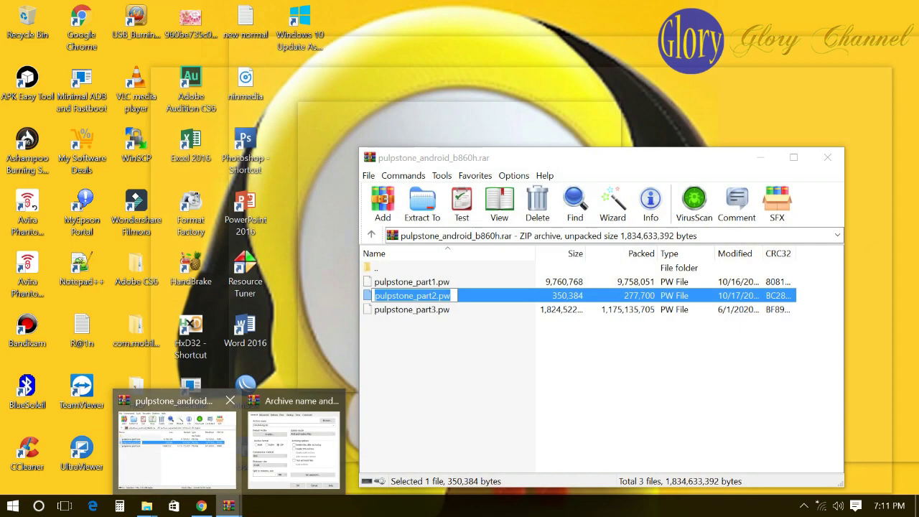
pyautogui.click(177, 439)
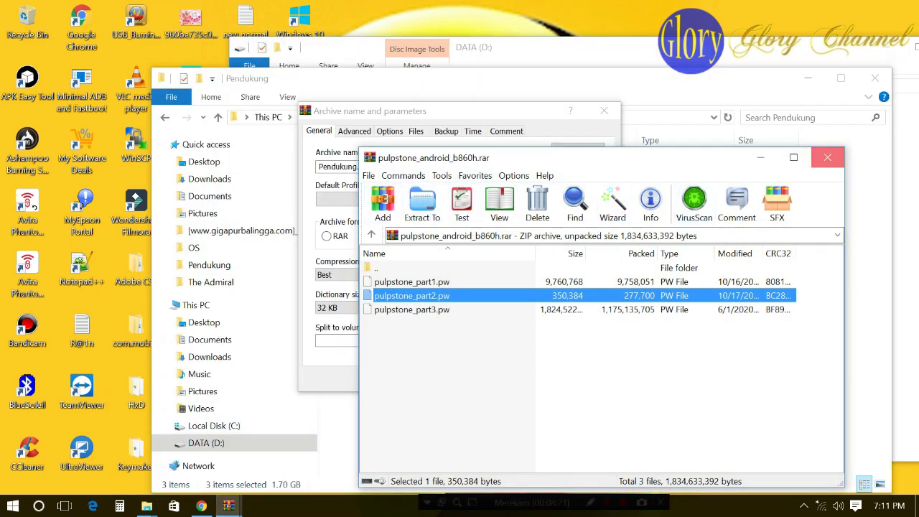
pyautogui.click(828, 157)
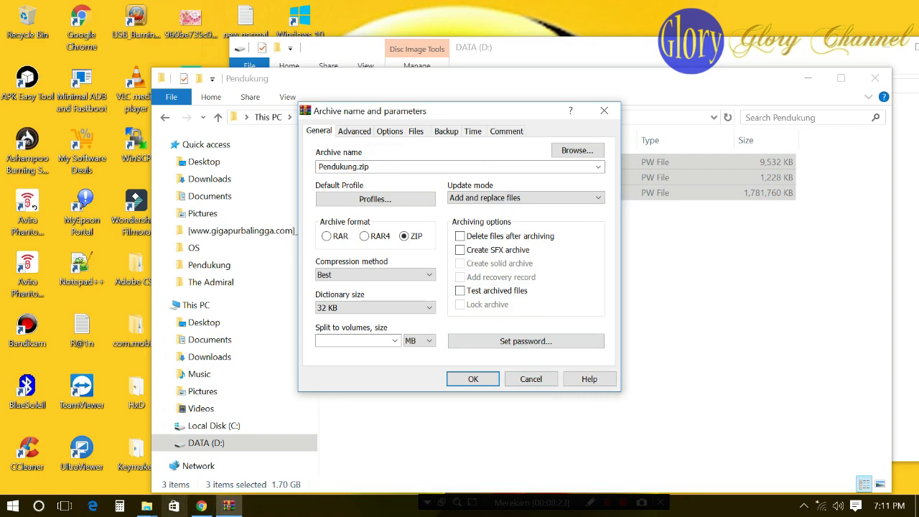
pyautogui.click(146, 505)
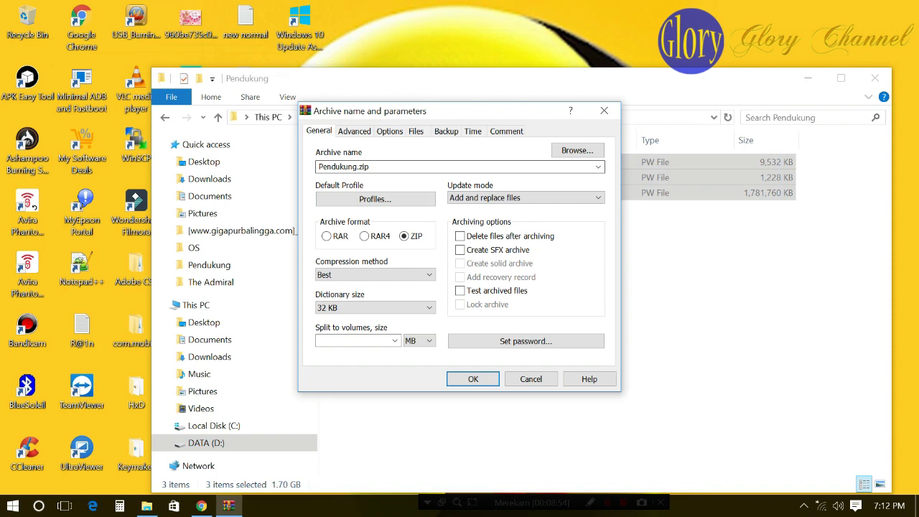
# Name the new archive pulpstone_android_b860h and create it.
pyautogui.hotkey('ctrl', 'a')
pyautogui.write('pulpstone_android_b860h')
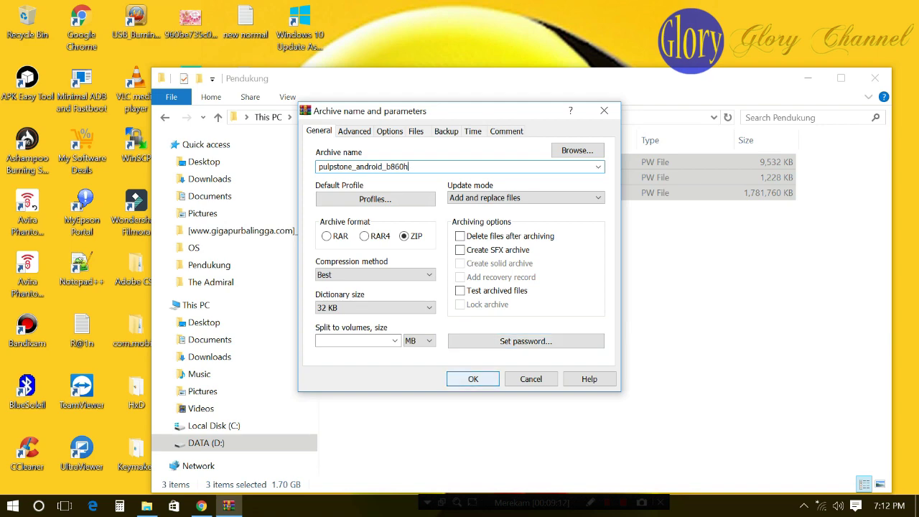
pyautogui.press('Return')
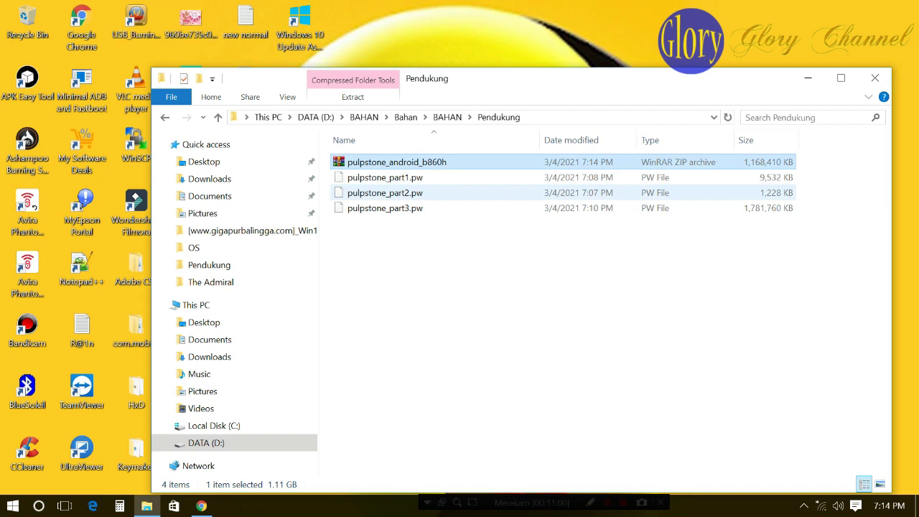
# Delete the three loose pulpstone .pw part files from the Pendukung folder and permanently empty the Recycle Bin.
pyautogui.click(557, 287)
pyautogui.moveTo(445, 238); pyautogui.dragTo(363, 178)
pyautogui.rightClick(363, 179)
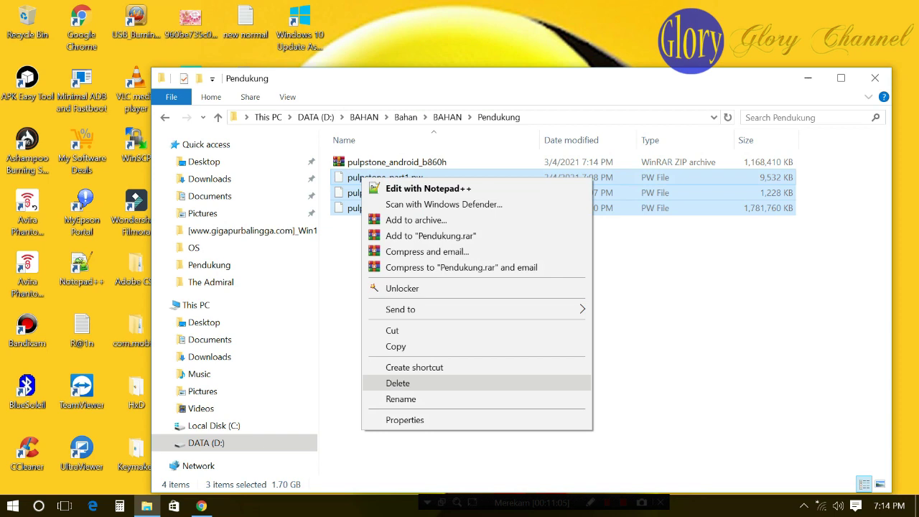
pyautogui.press('Return')
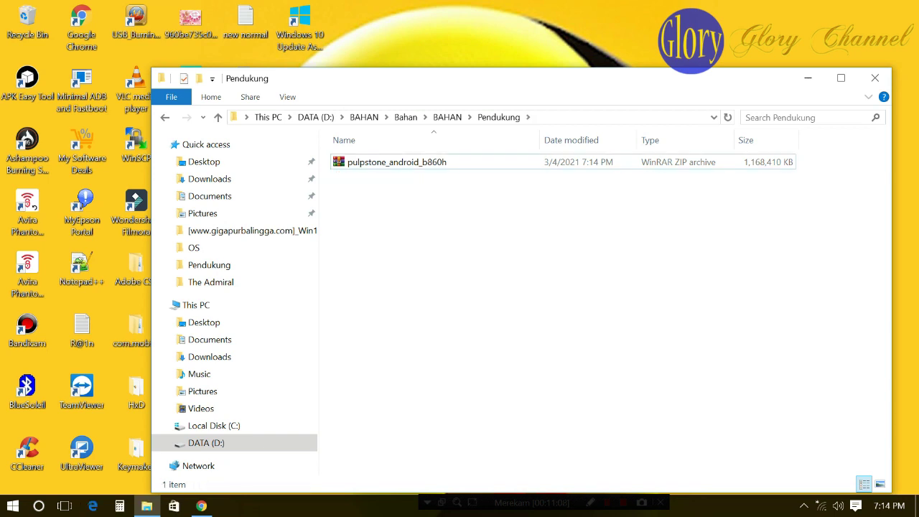
pyautogui.rightClick(26, 7)
pyautogui.click(79, 33)
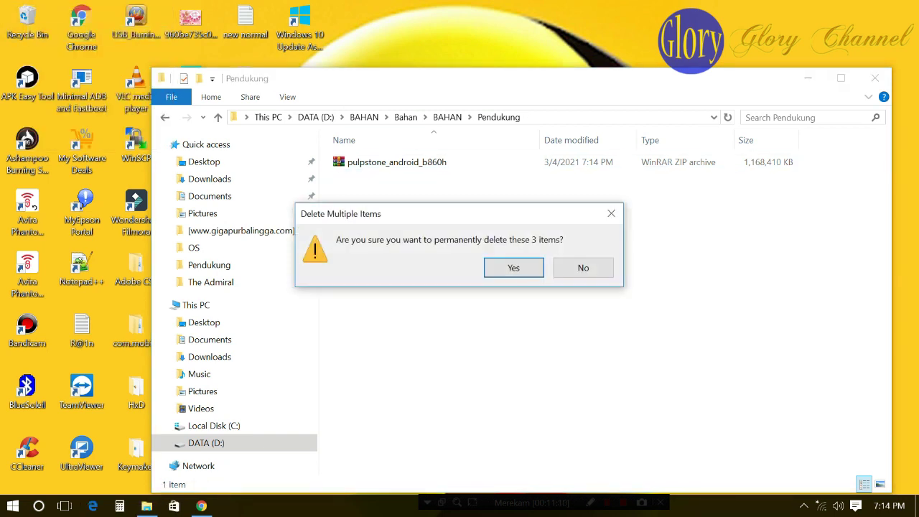
pyautogui.press('Return')
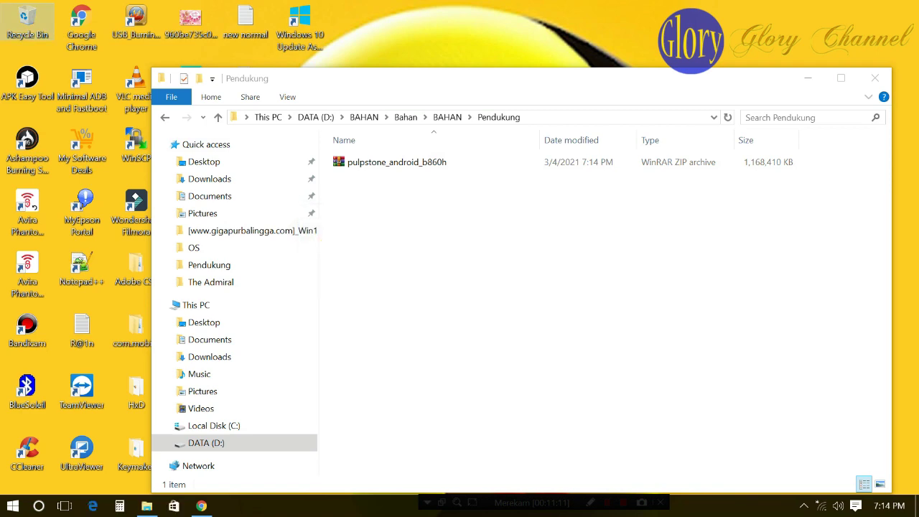
# Open the pulpstone_android_b860h ZIP archive and check the pulpstone part files inside it.
pyautogui.doubleClick(396, 162)
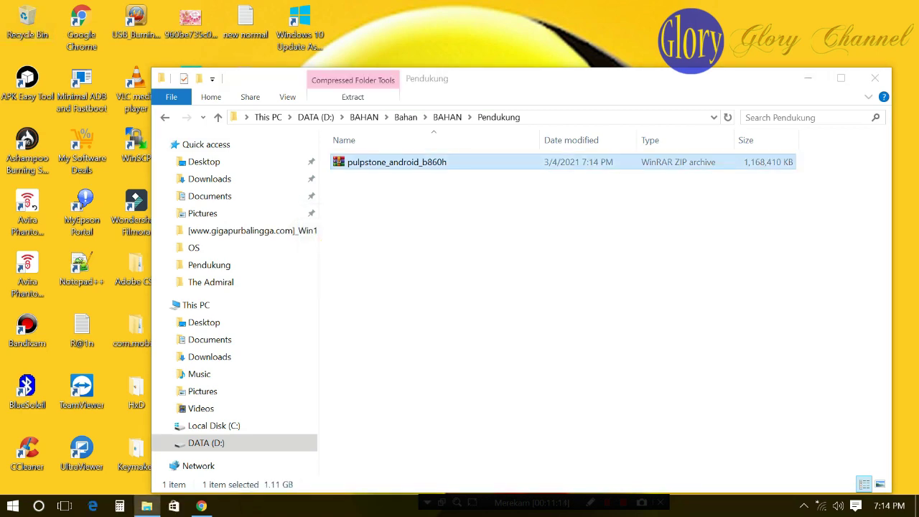
pyautogui.press('Return')
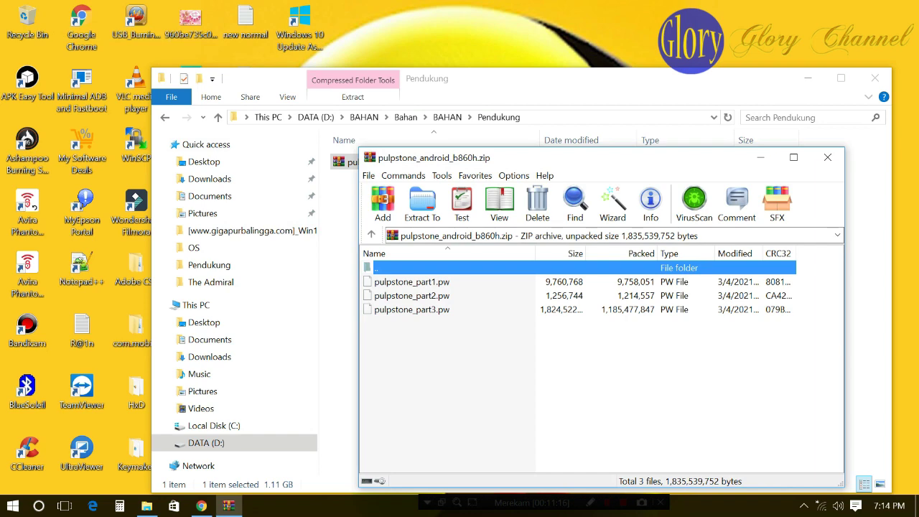
pyautogui.press('Down')
pyautogui.press('Down')
pyautogui.press('Down')
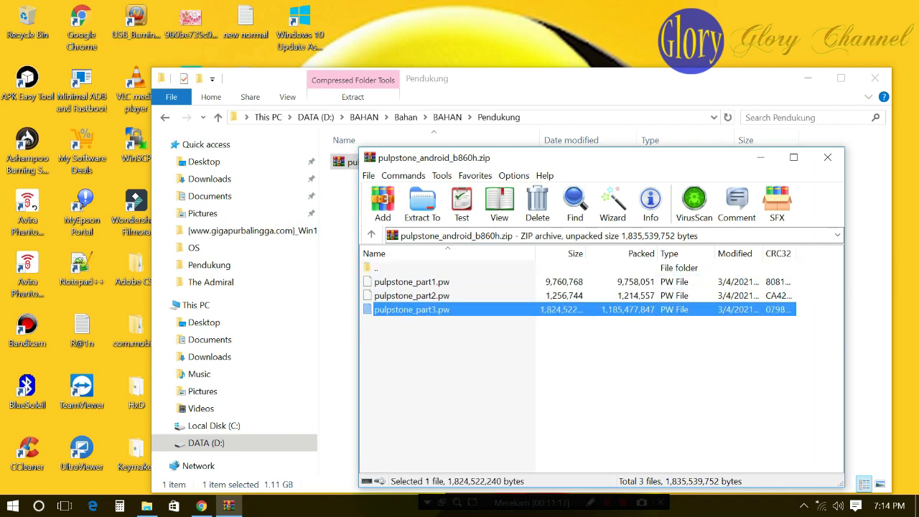
# Close the archive window and load pulpstone_android_b860h.zip from the Pendukung folder into the HxD hex editor.
pyautogui.click(827, 157)
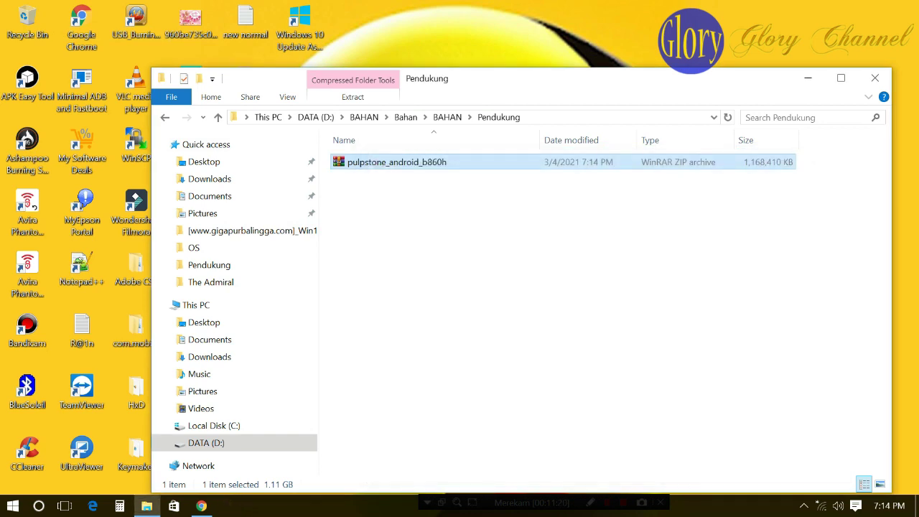
pyautogui.moveTo(465, 88); pyautogui.dragTo(531, 39)
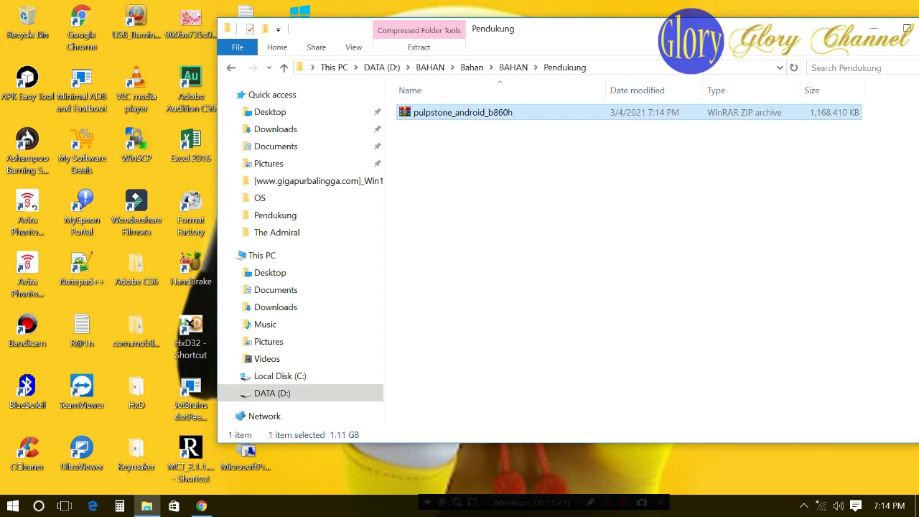
pyautogui.doubleClick(190, 330)
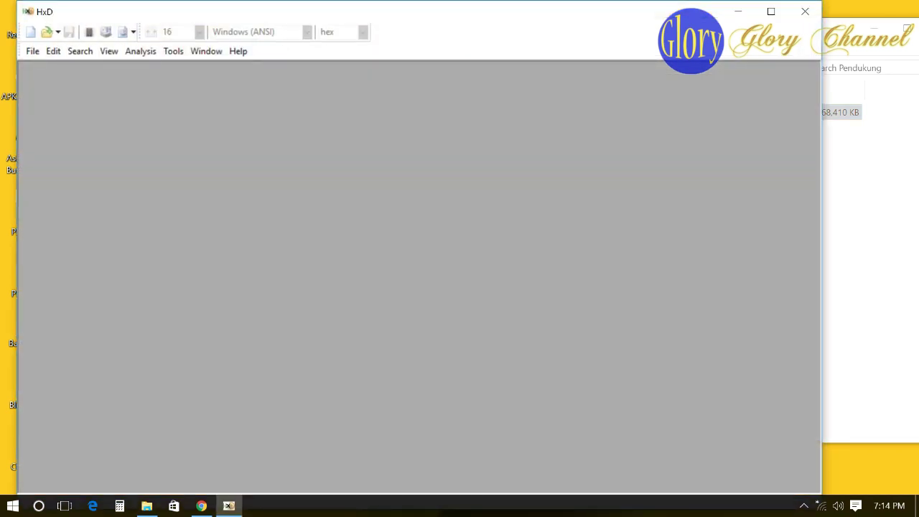
pyautogui.click(865, 215)
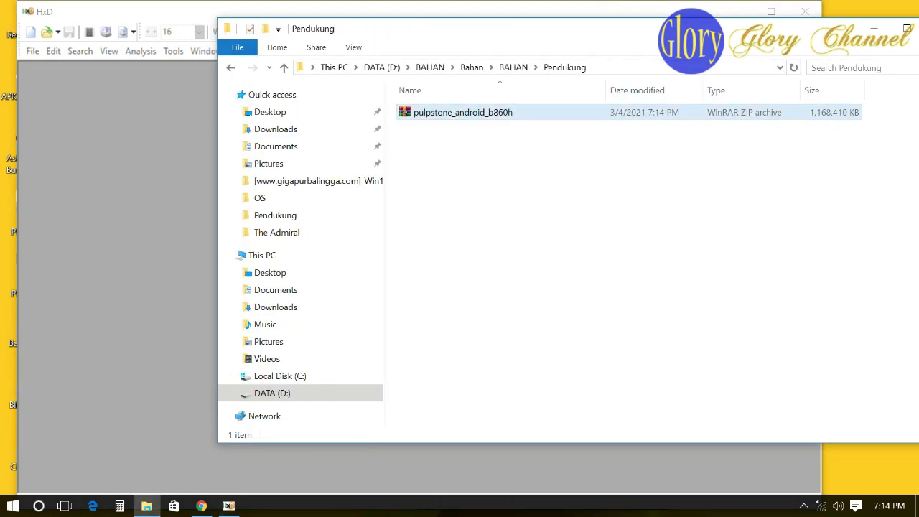
pyautogui.moveTo(445, 113); pyautogui.dragTo(201, 163)
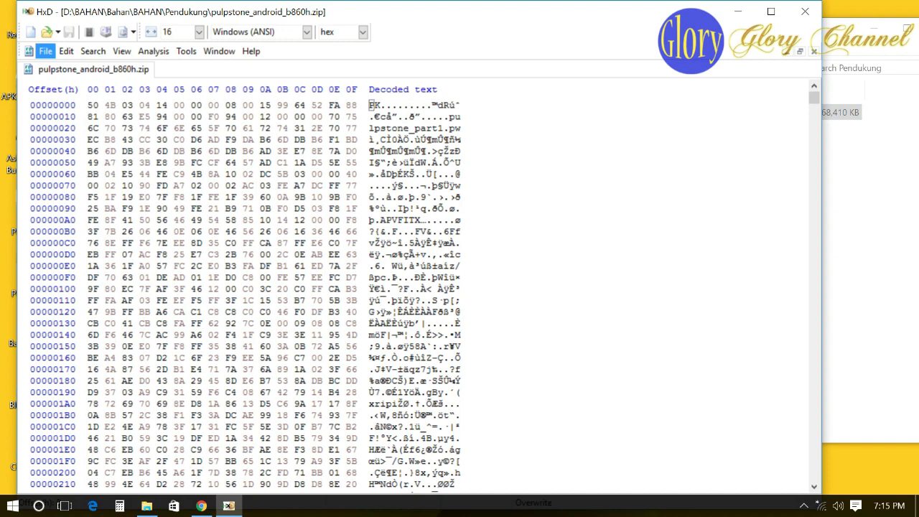
# Save the file under the name pulpstone_android_b860h.pw in the Pendukung folder and close HxD.
pyautogui.click(45, 51)
pyautogui.click(71, 125)
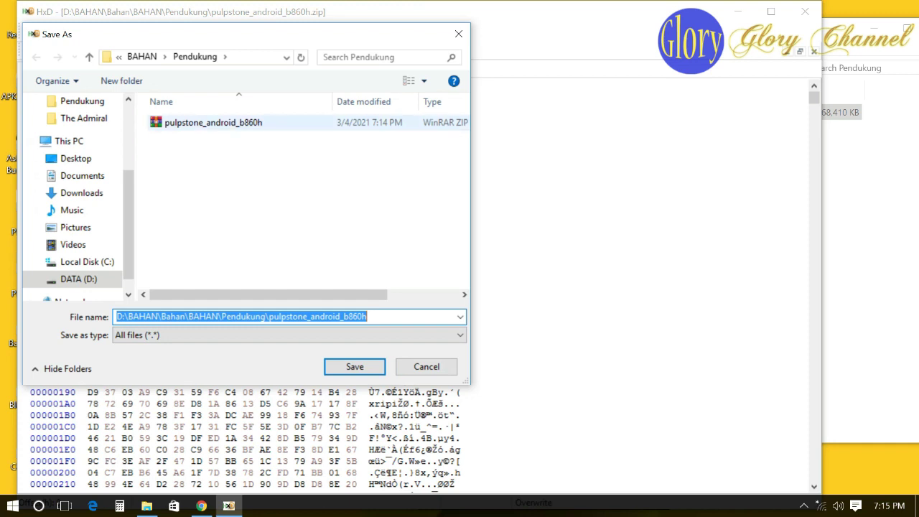
pyautogui.click(213, 122)
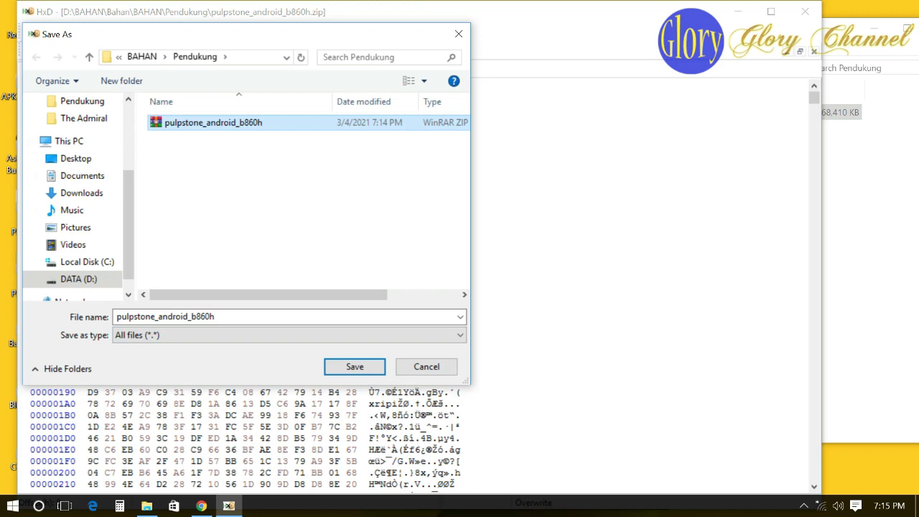
pyautogui.click(214, 316)
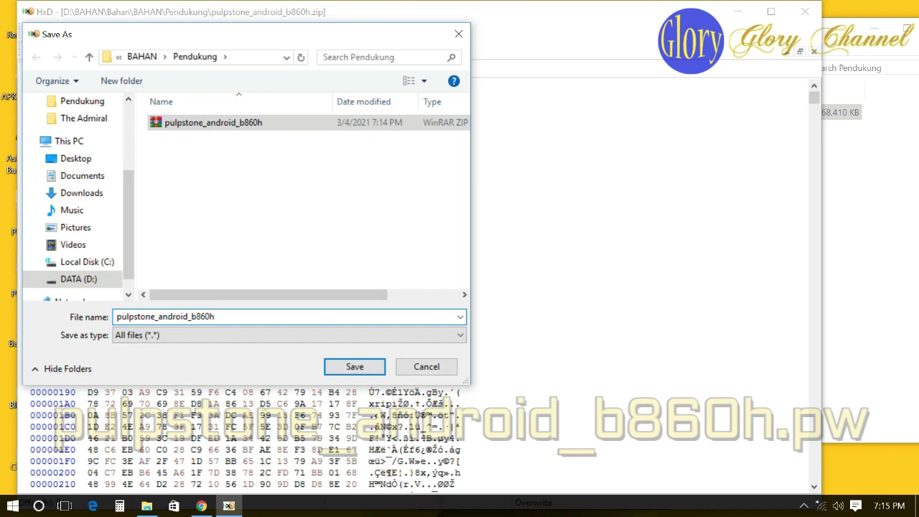
pyautogui.write('.pw')
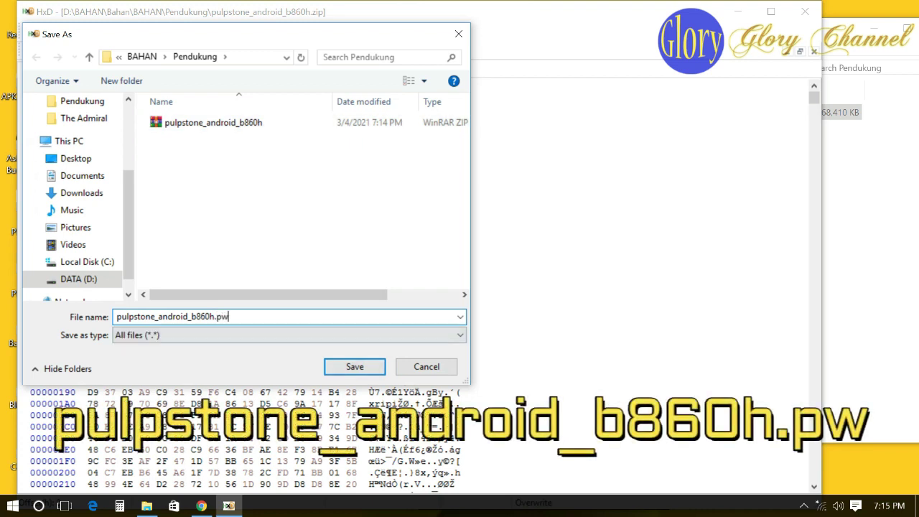
pyautogui.press('Return')
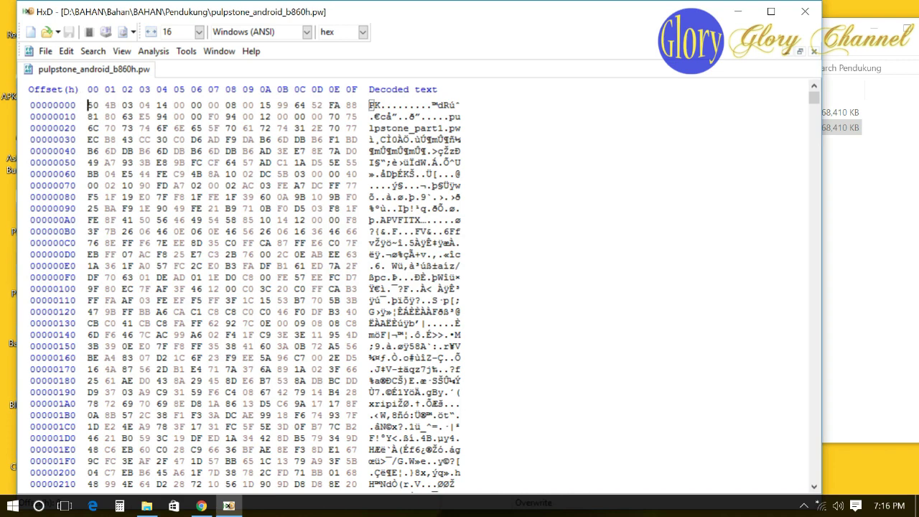
pyautogui.click(814, 51)
pyautogui.hotkey('alt', 'F4')
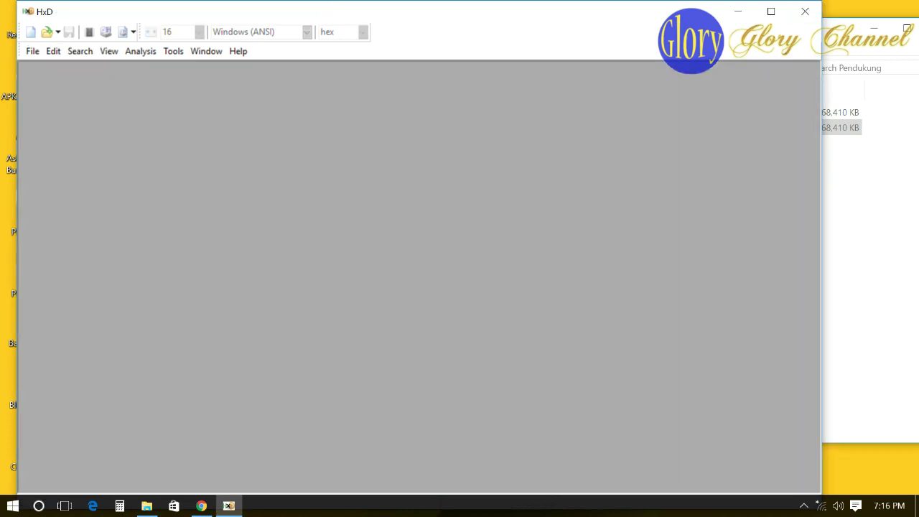
# Delete the pulpstone_android_b860h ZIP archive from the Pendukung folder and permanently empty the Recycle Bin.
pyautogui.click(470, 112)
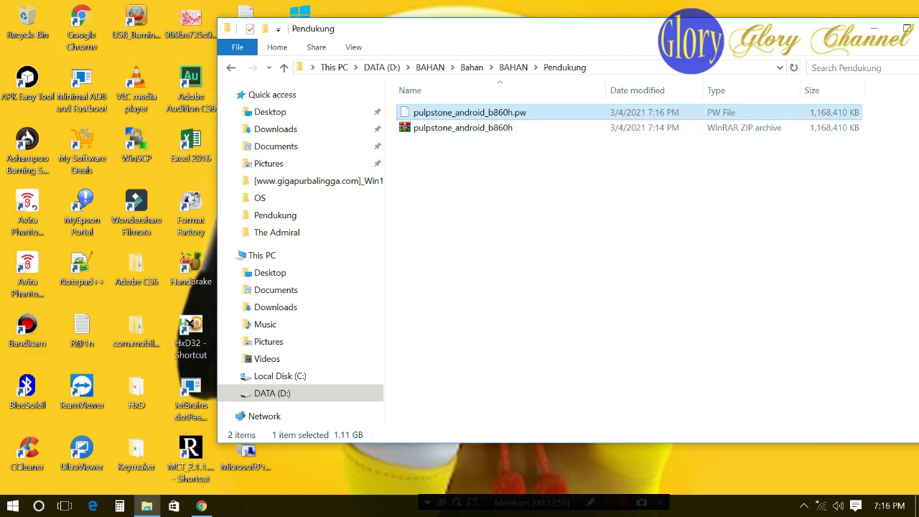
pyautogui.click(440, 128)
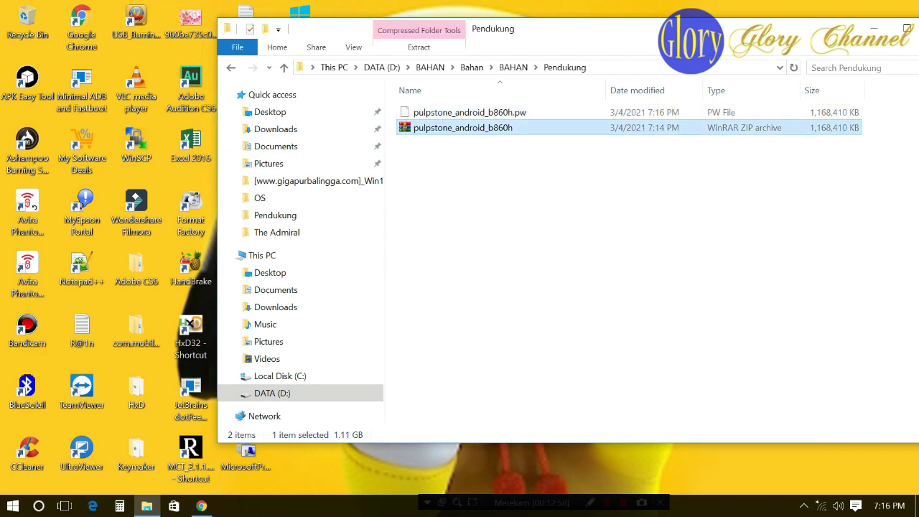
pyautogui.rightClick(439, 128)
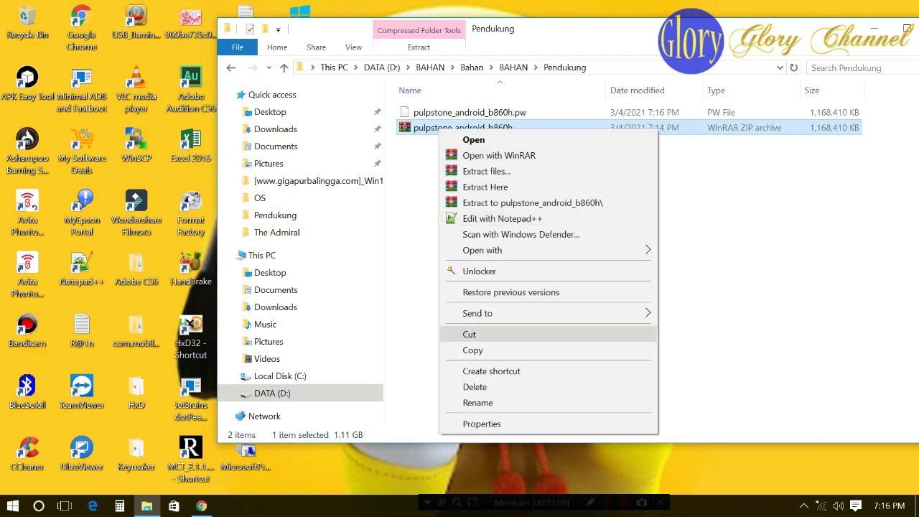
pyautogui.click(474, 386)
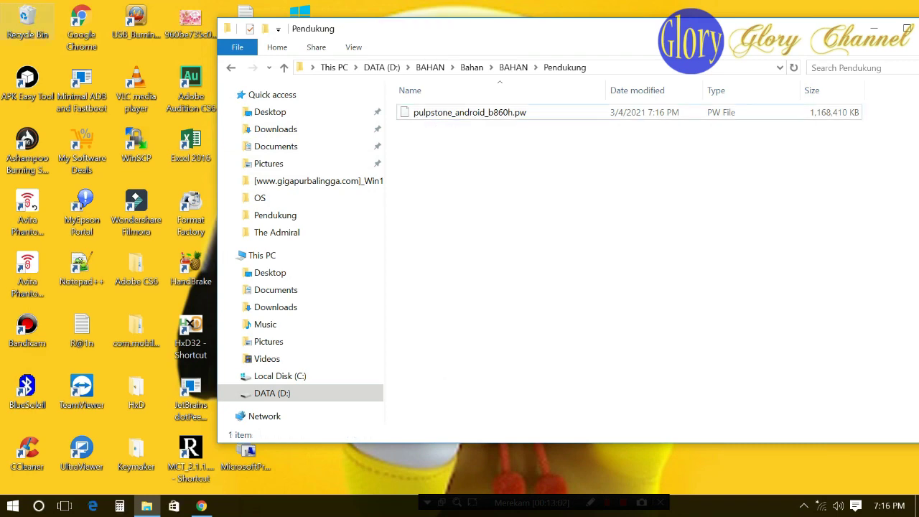
pyautogui.rightClick(21, 10)
pyautogui.click(43, 37)
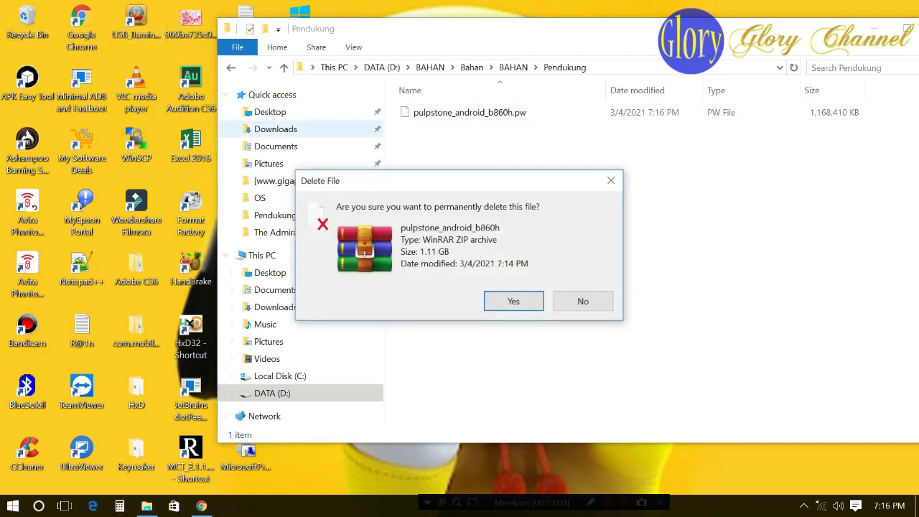
pyautogui.press('Return')
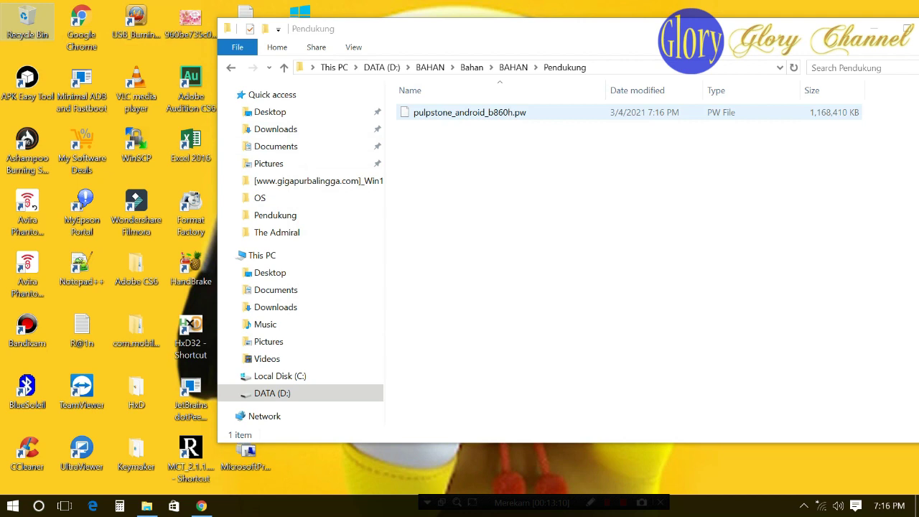
# Move pulpstone_android_b860h.pw from the Pendukung folder into the my_img folder inside Flasher Tool.
pyautogui.click(469, 112)
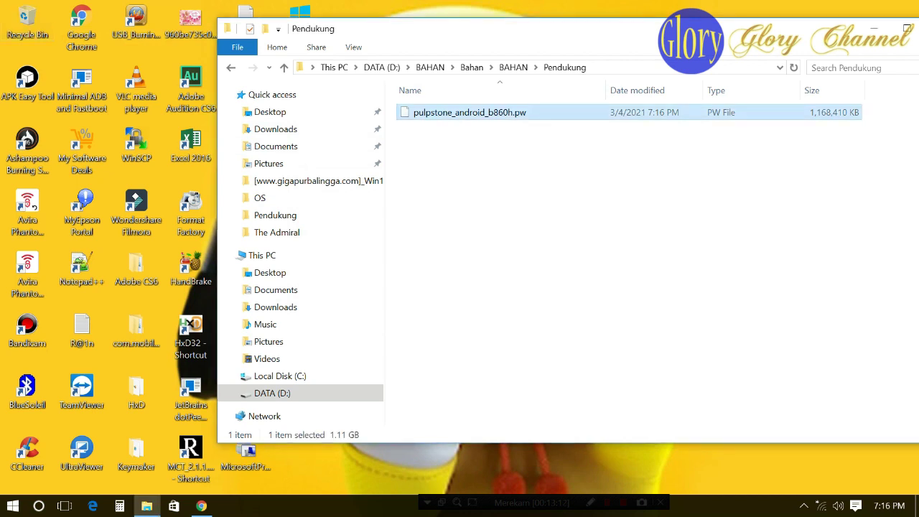
pyautogui.rightClick(454, 112)
pyautogui.click(481, 300)
pyautogui.click(231, 67)
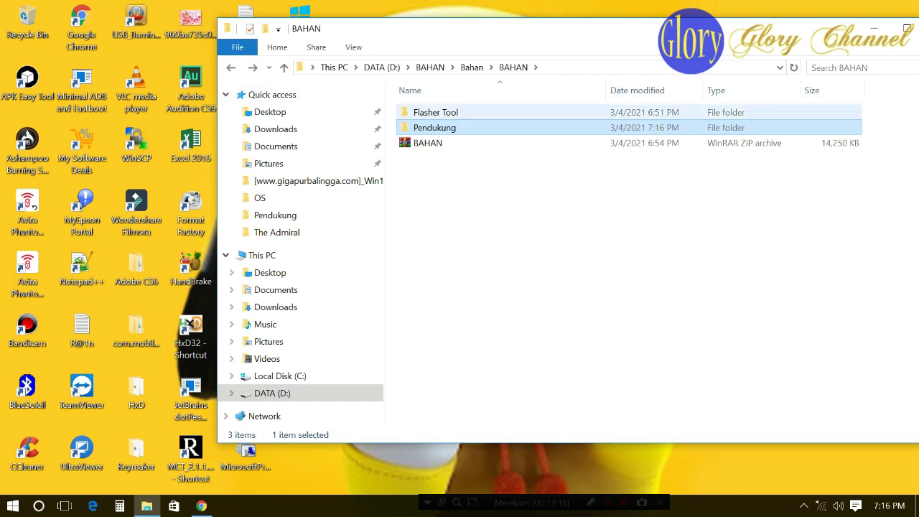
pyautogui.doubleClick(435, 112)
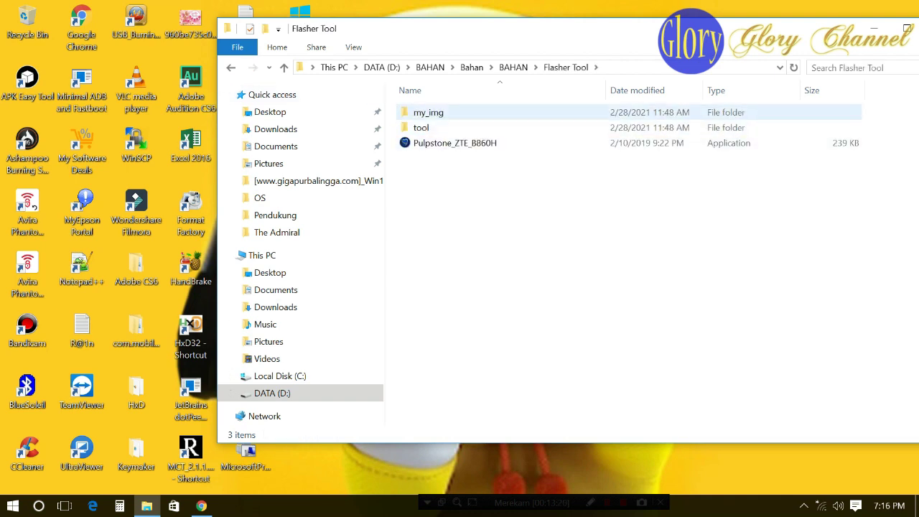
pyautogui.doubleClick(427, 112)
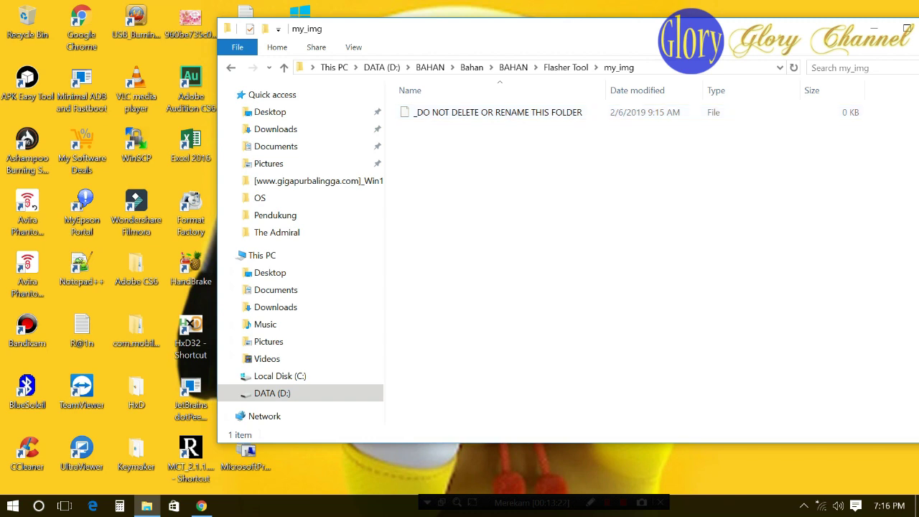
pyautogui.rightClick(449, 161)
pyautogui.click(477, 260)
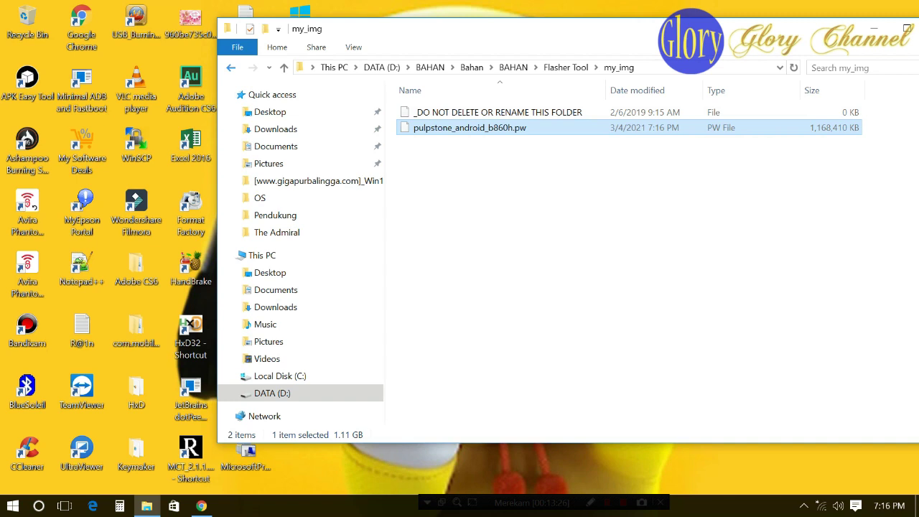
# Go back to the Flasher Tool folder and launch the Pulpstone_ZTE_B860H application.
pyautogui.press('BackSpace')
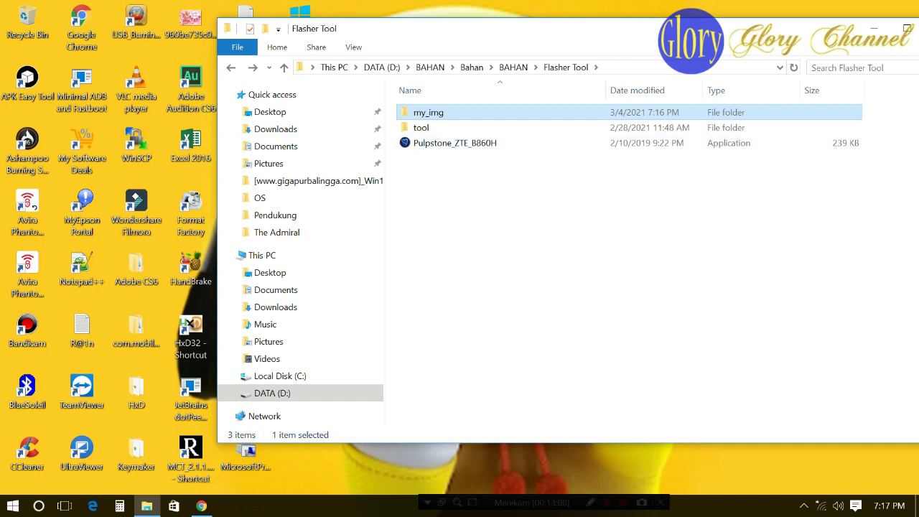
pyautogui.click(502, 187)
pyautogui.click(454, 143)
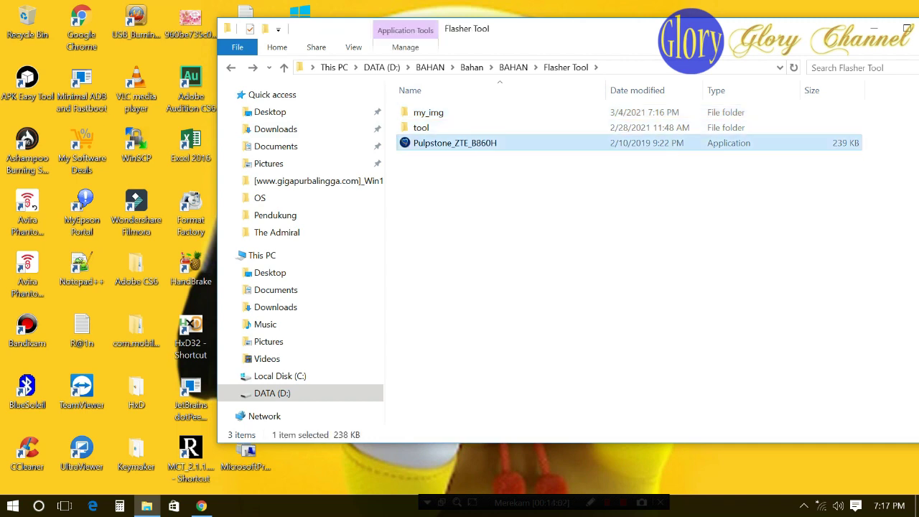
pyautogui.press('Return')
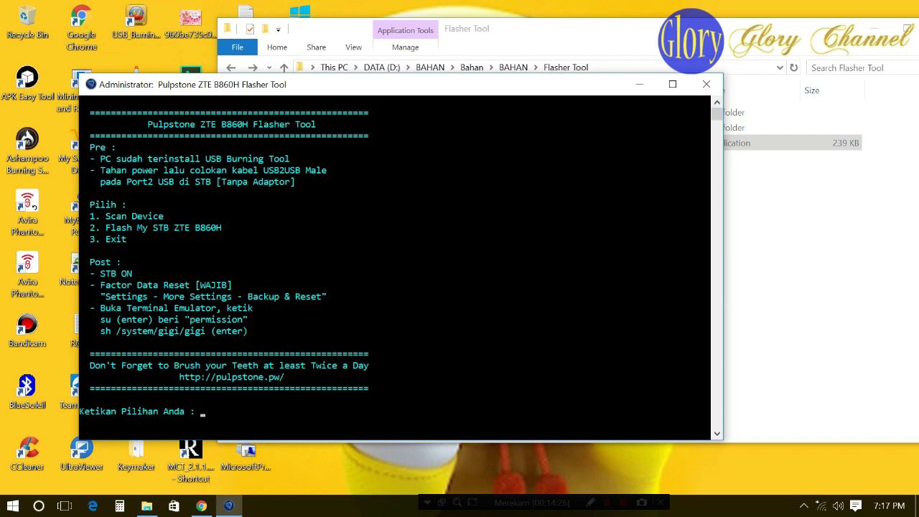
# Enter option 2, Flash My STB ZTE B860H, at the prompt and close the flasher tool without submitting it.
pyautogui.click(92, 227)
pyautogui.write('2')
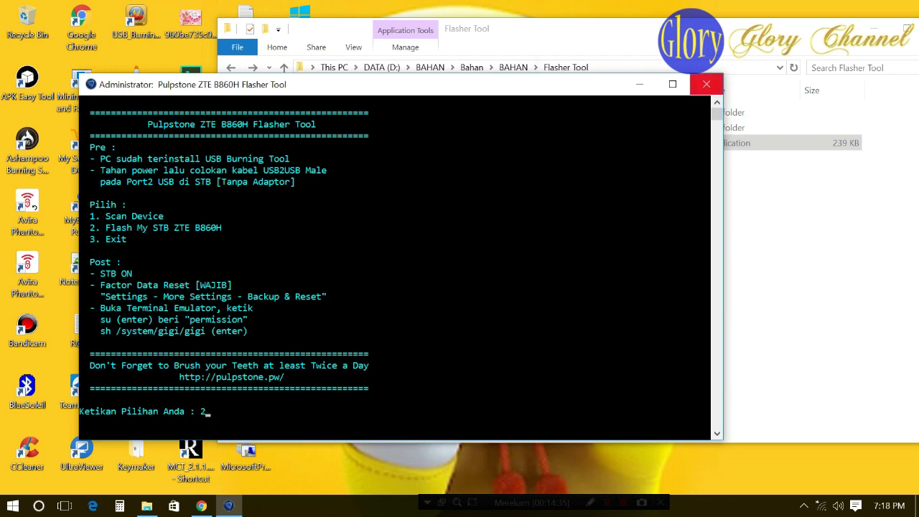
pyautogui.click(706, 84)
pyautogui.moveTo(789, 31); pyautogui.dragTo(668, 49)
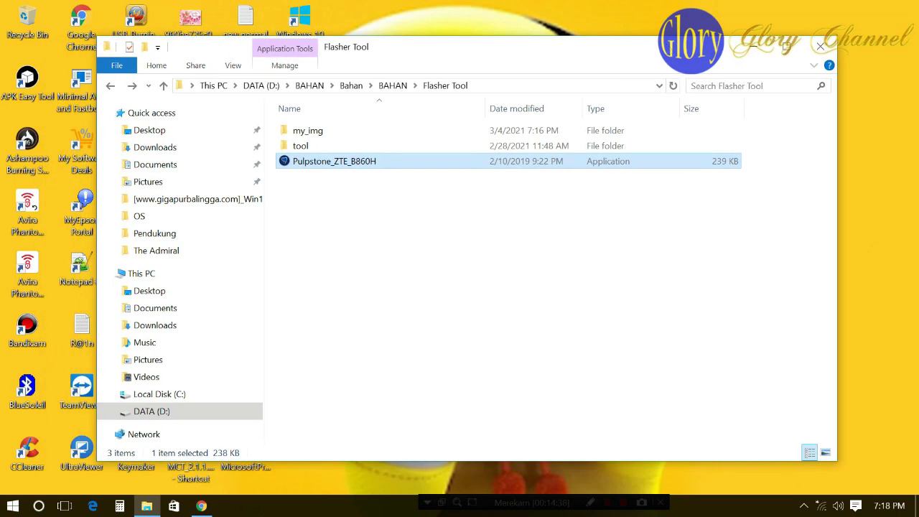